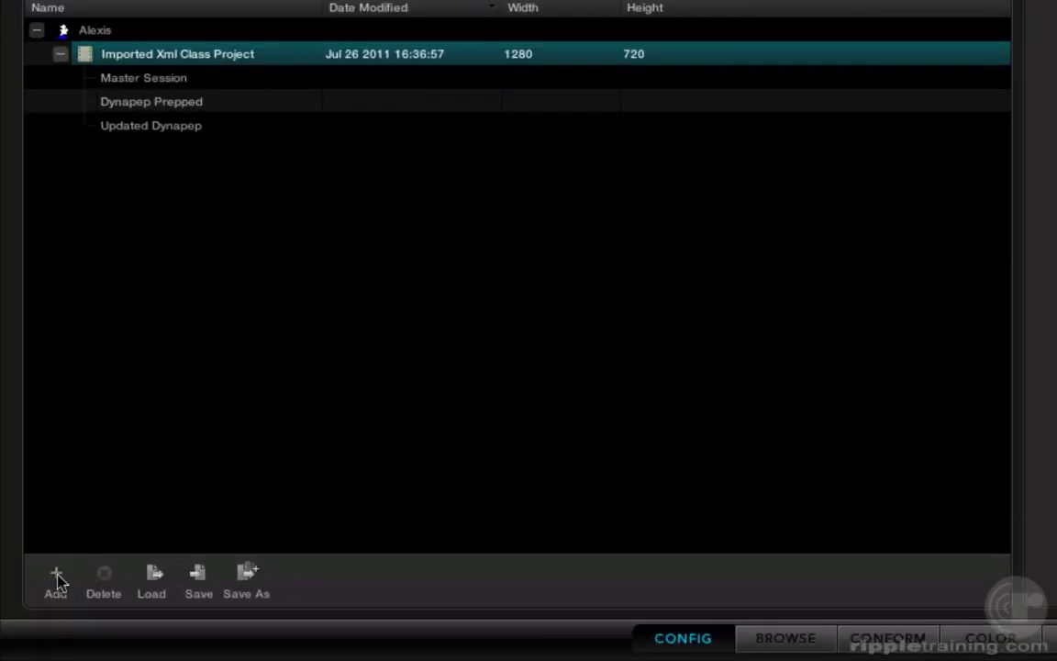
# Create a 1920x1080 project named 'Imported EDL Class Project' by replacing Xml with EDL
pyautogui.click(56, 576)
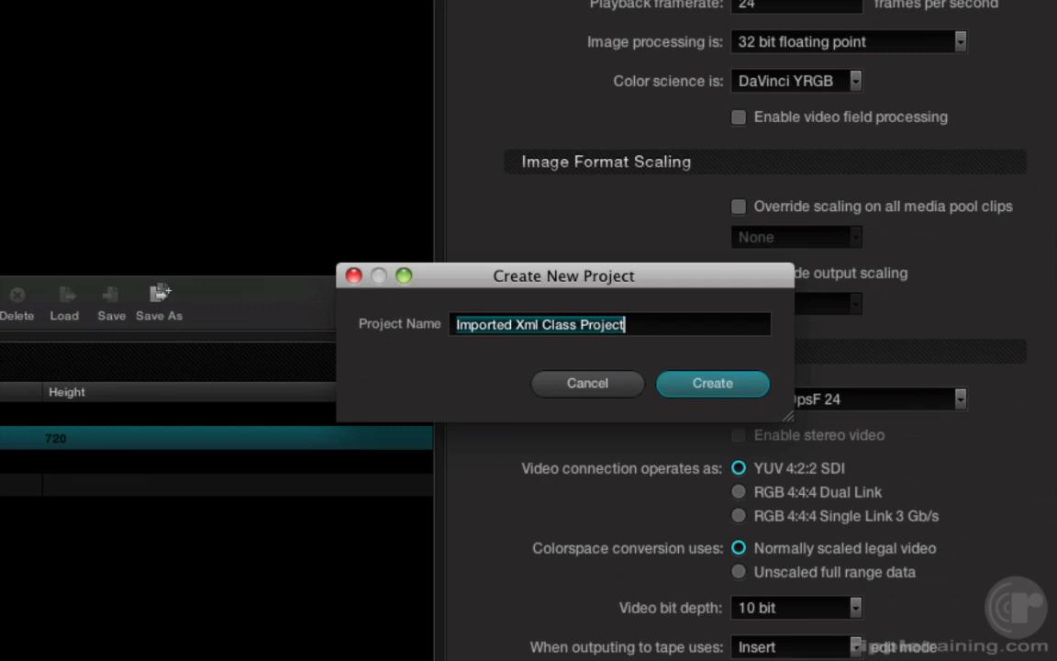
pyautogui.doubleClick(526, 323)
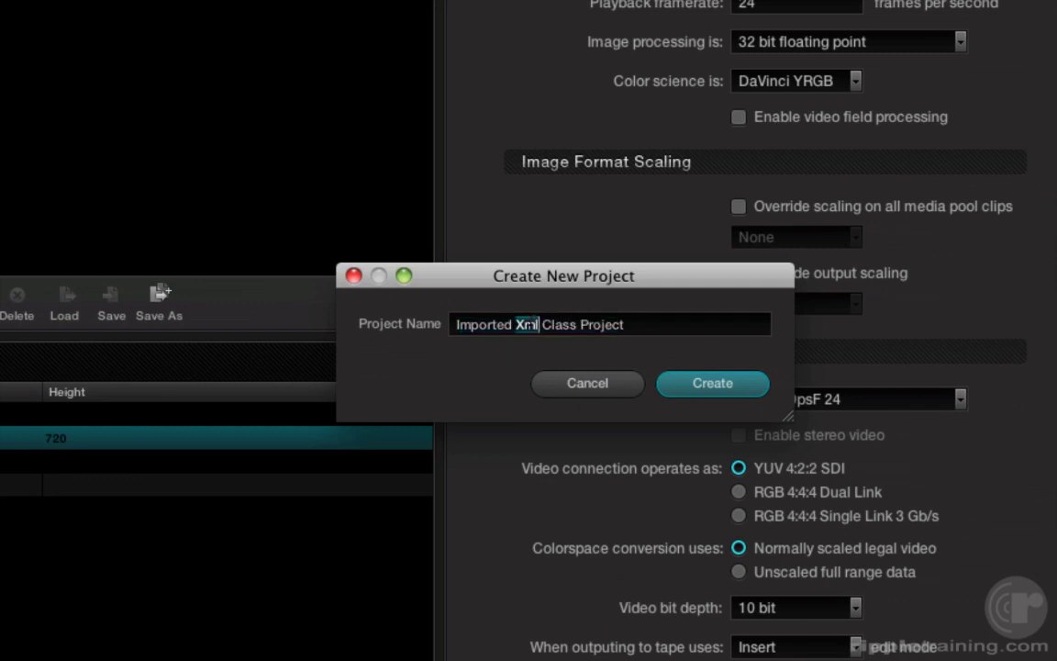
pyautogui.write('EDL')
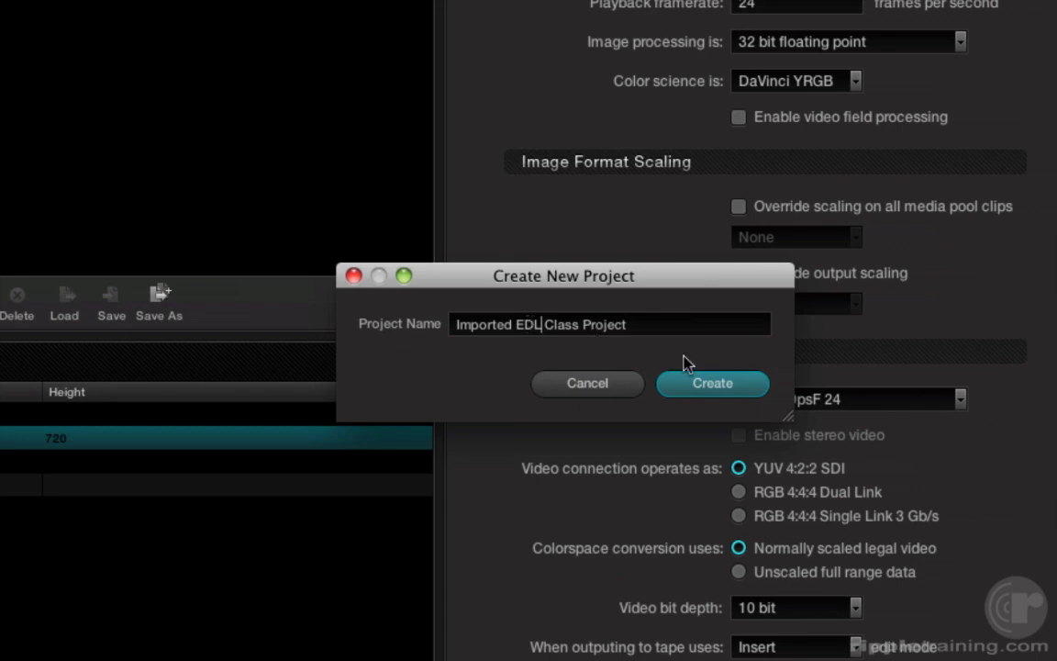
pyautogui.click(690, 382)
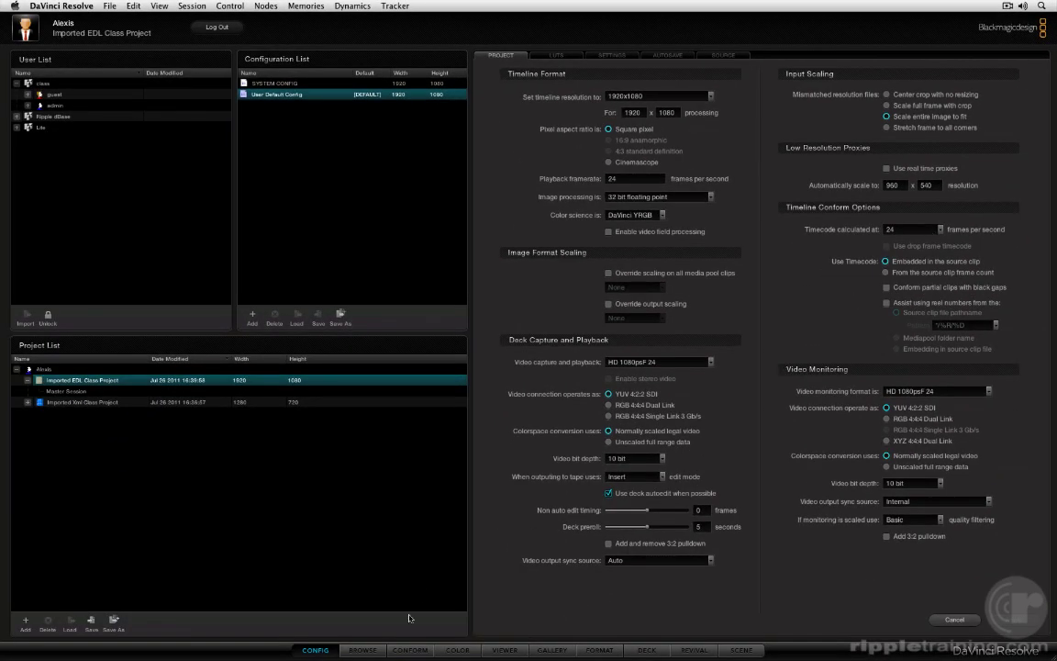
# Browse DaVraid to the Dynapep_HERO_mediamanaged media folder and add 0054UI.mov to the media pool
pyautogui.click(362, 650)
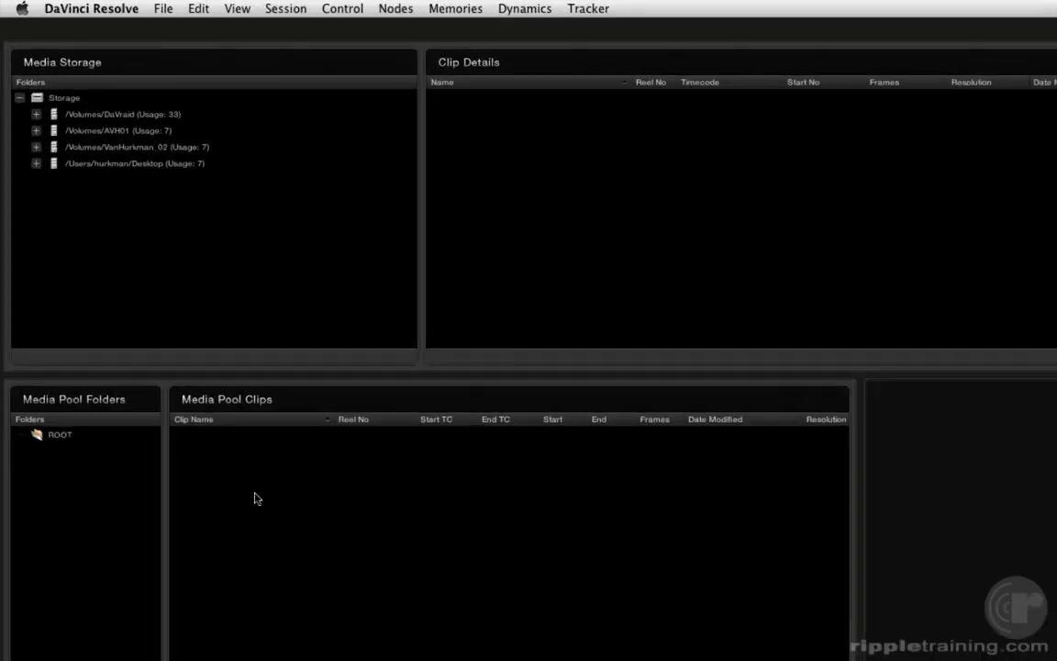
pyautogui.click(174, 134)
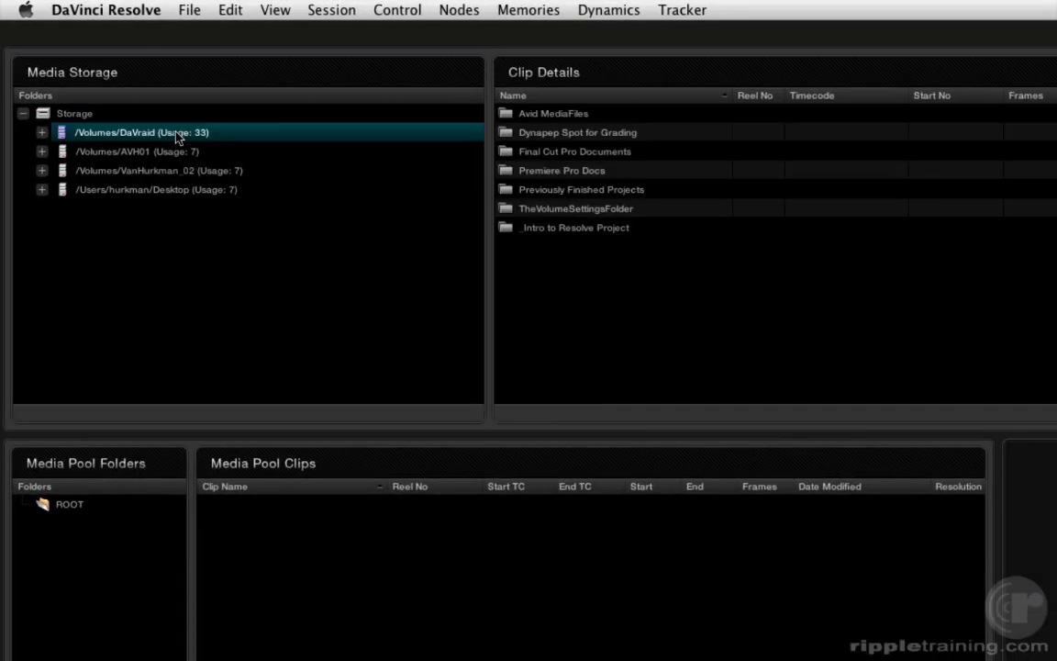
pyautogui.doubleClick(571, 229)
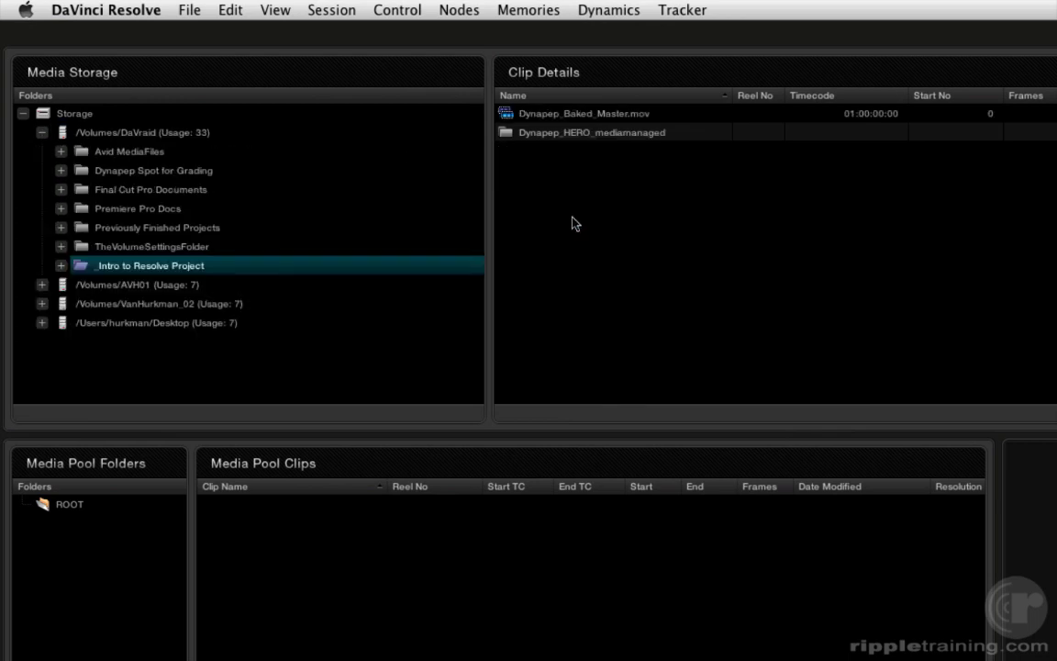
pyautogui.doubleClick(593, 132)
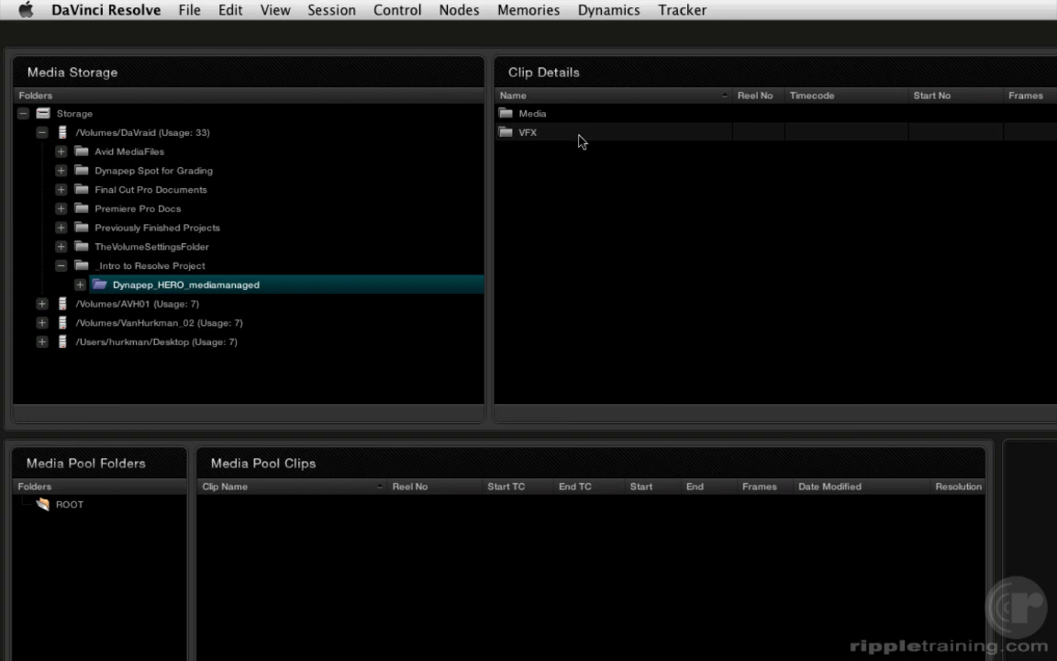
pyautogui.doubleClick(546, 115)
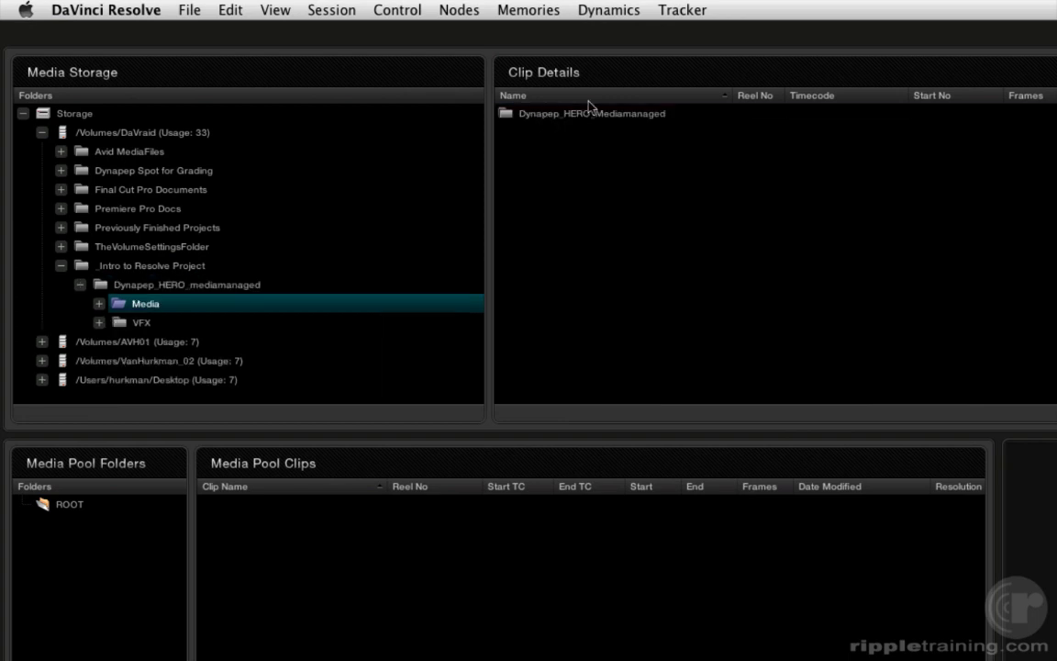
pyautogui.click(593, 113)
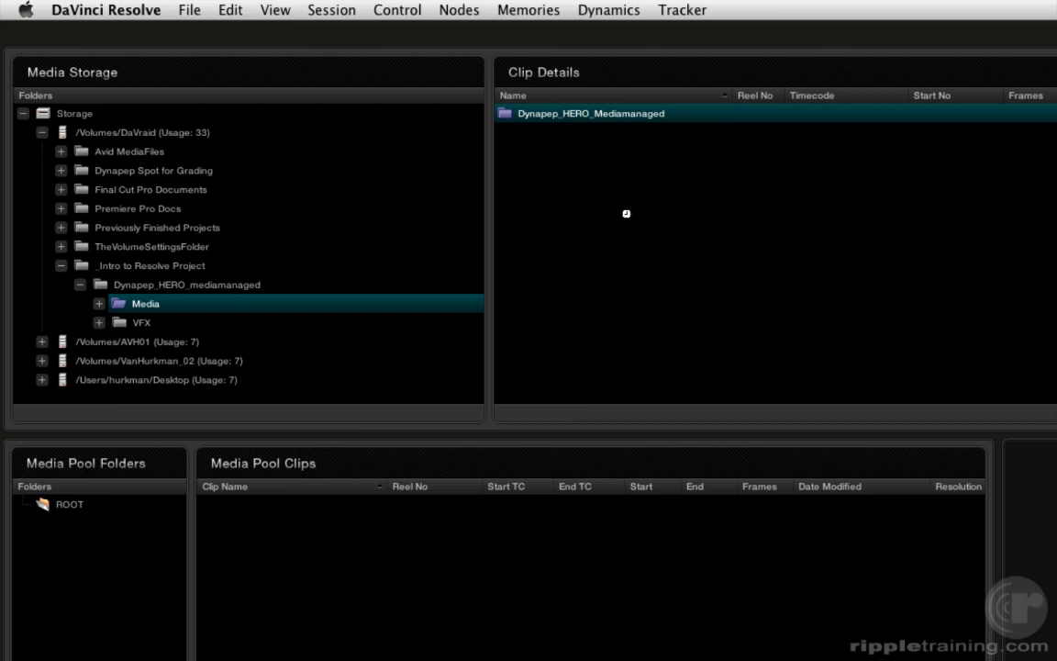
pyautogui.doubleClick(603, 113)
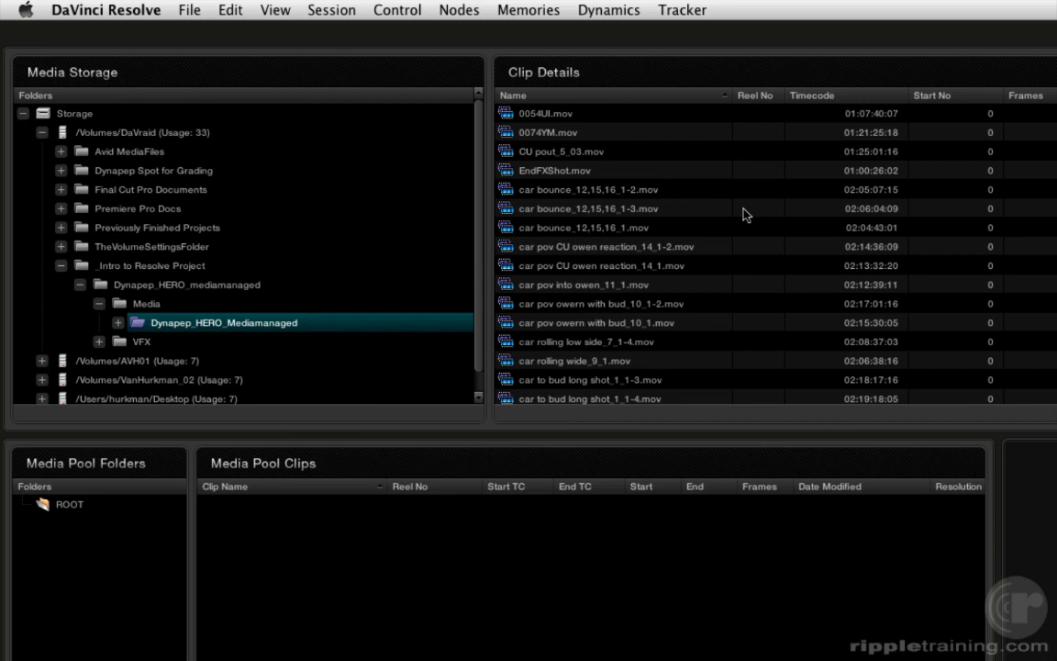
pyautogui.doubleClick(531, 117)
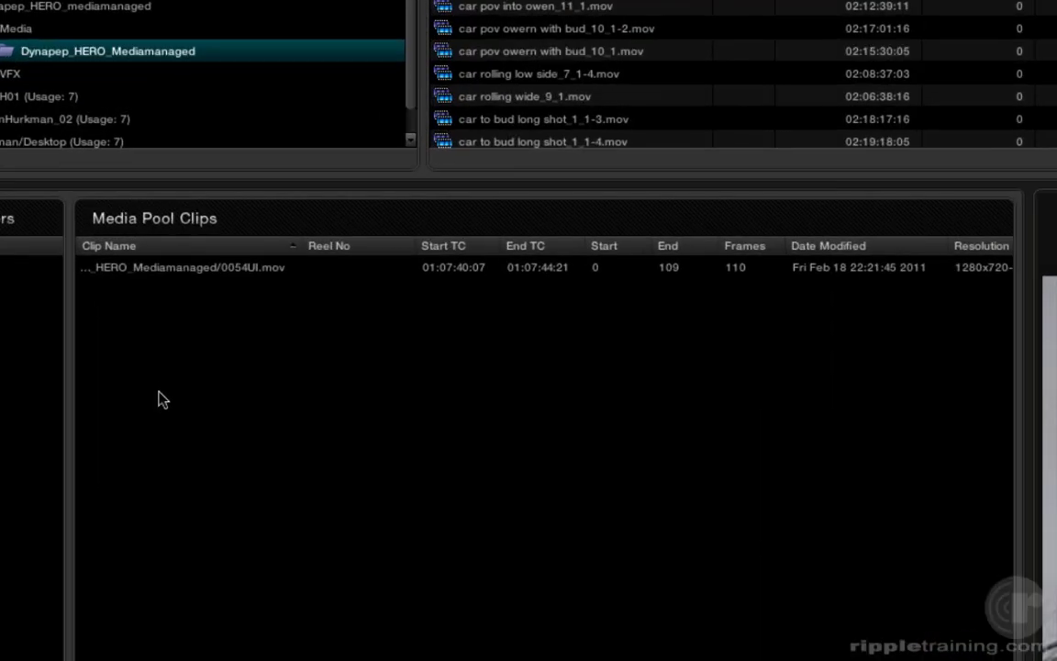
# Remove all clips from the media pool and show the _Intro to Resolve Project folder contents
pyautogui.rightClick(181, 374)
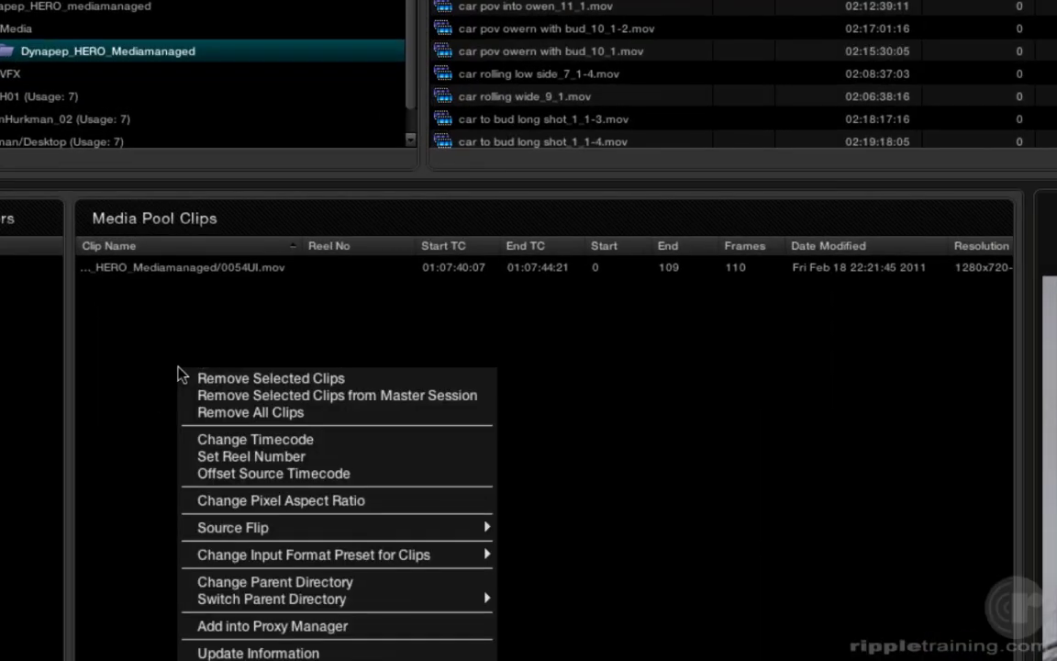
pyautogui.click(218, 418)
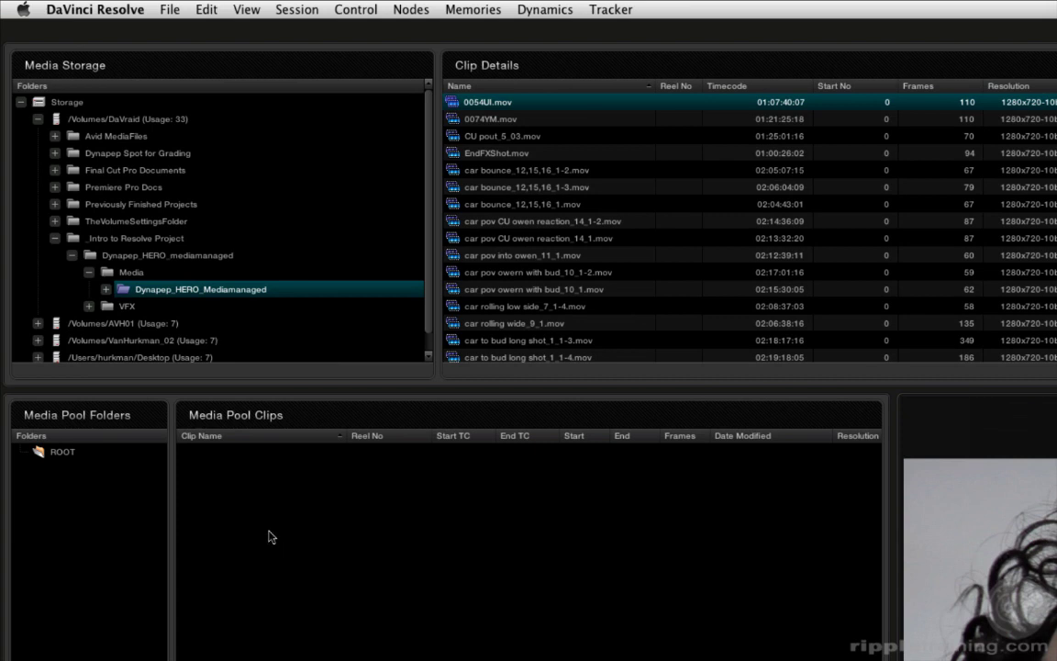
pyautogui.click(71, 240)
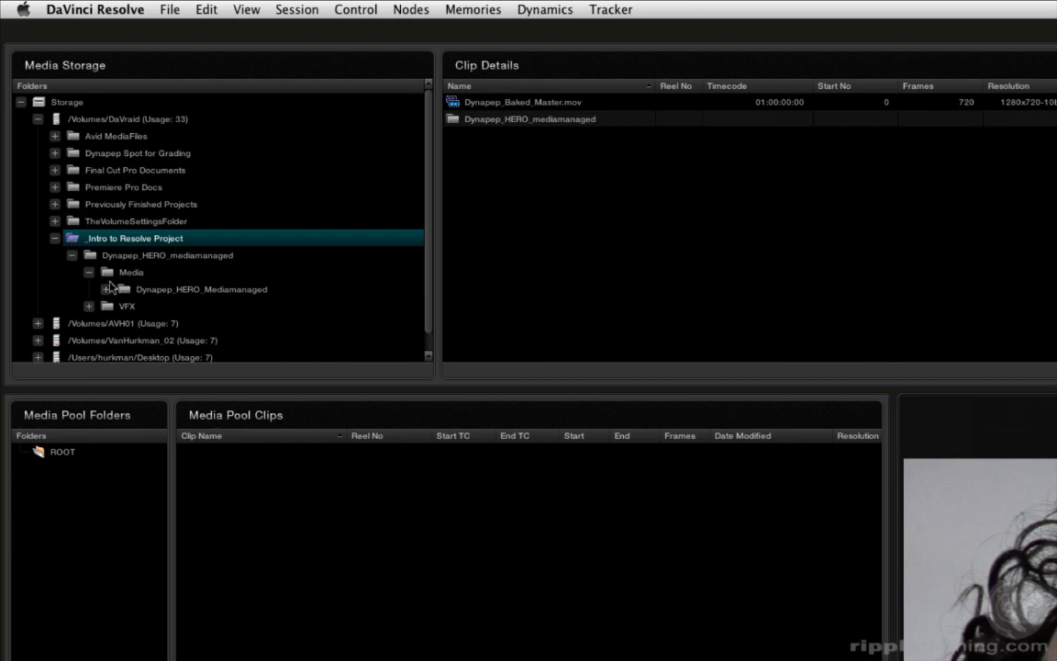
pyautogui.click(89, 272)
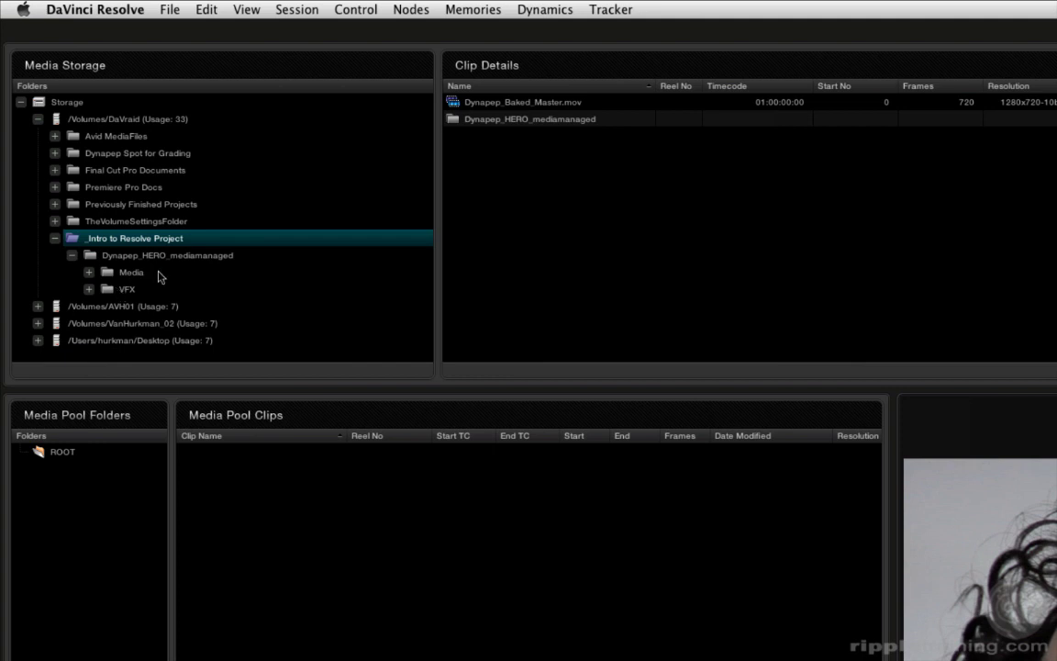
# Add the Dynapep_HERO_mediamanaged folder and all its subfolders into the media pool
pyautogui.rightClick(491, 123)
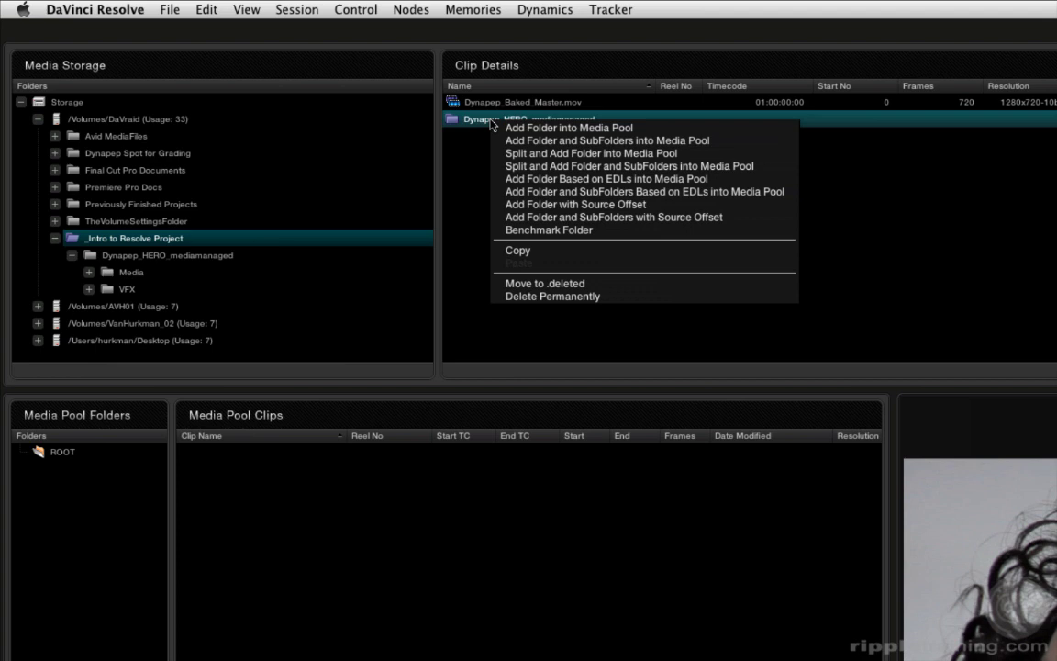
pyautogui.click(541, 141)
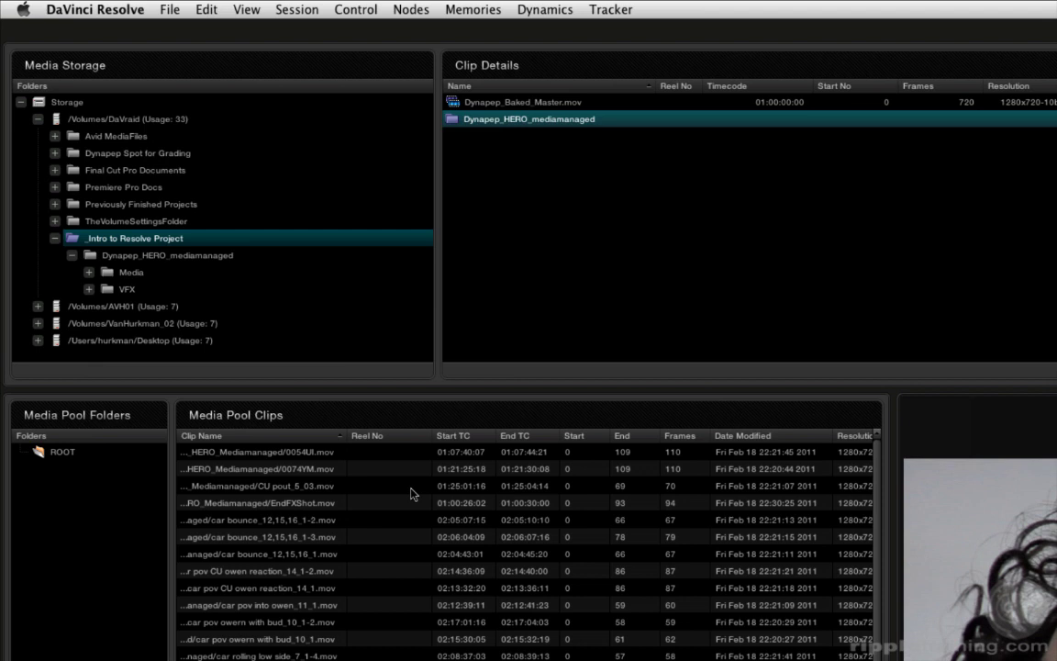
# Remove all clips from the media pool and bring up the add options for Dynapep_HERO_mediamanaged
pyautogui.rightClick(348, 536)
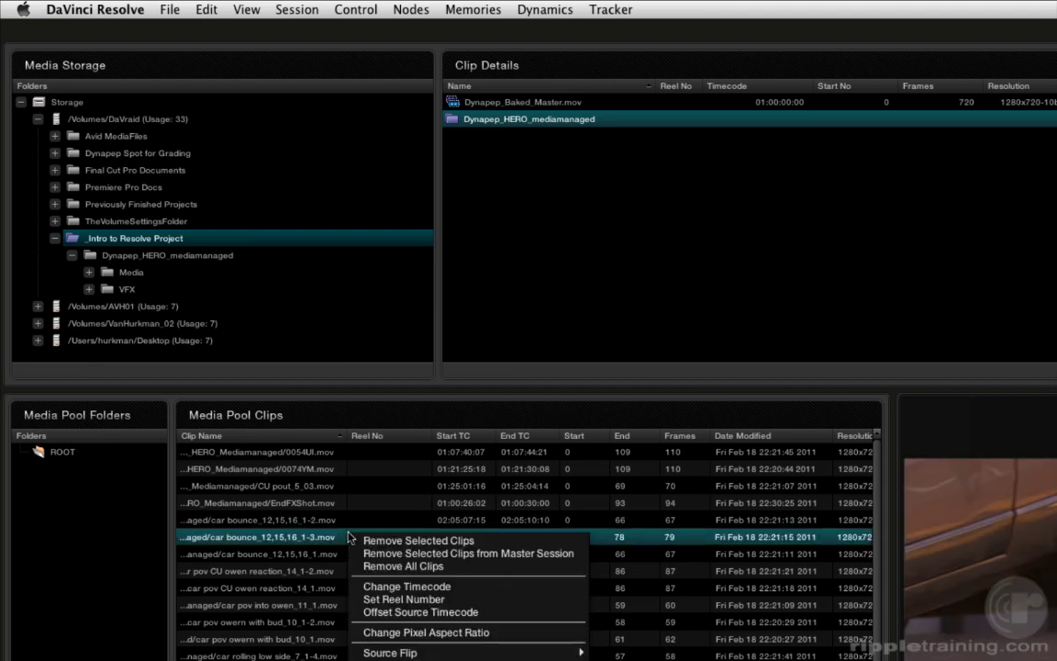
pyautogui.click(414, 566)
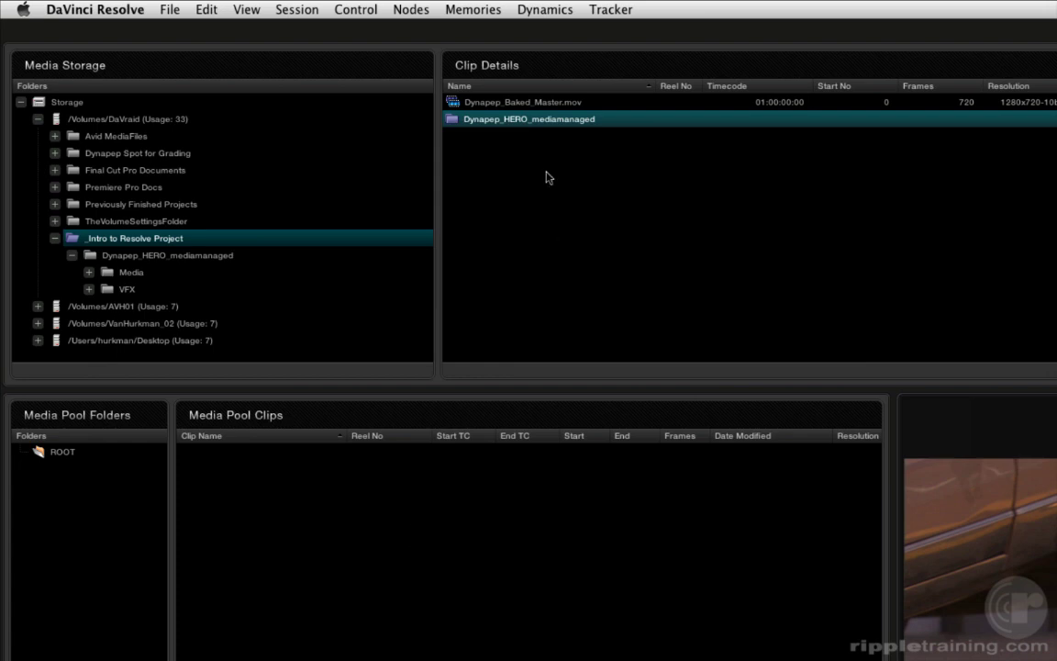
pyautogui.rightClick(513, 123)
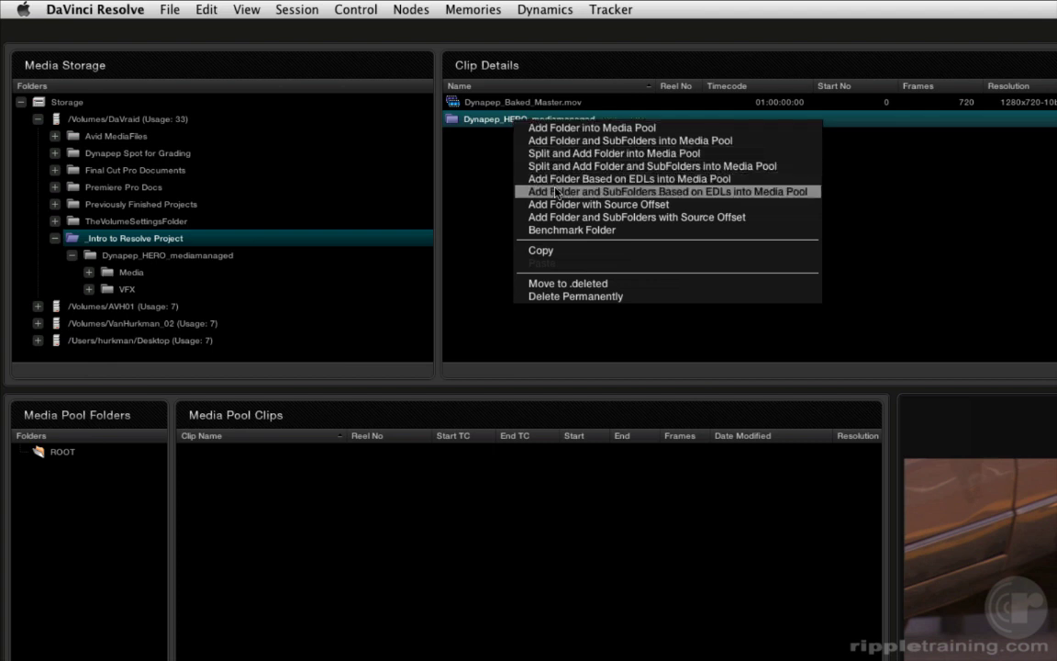
# Add Dynapep_HERO_mediamanaged folders split by its media-managed EDL, conforming at 24 fps
pyautogui.click(712, 199)
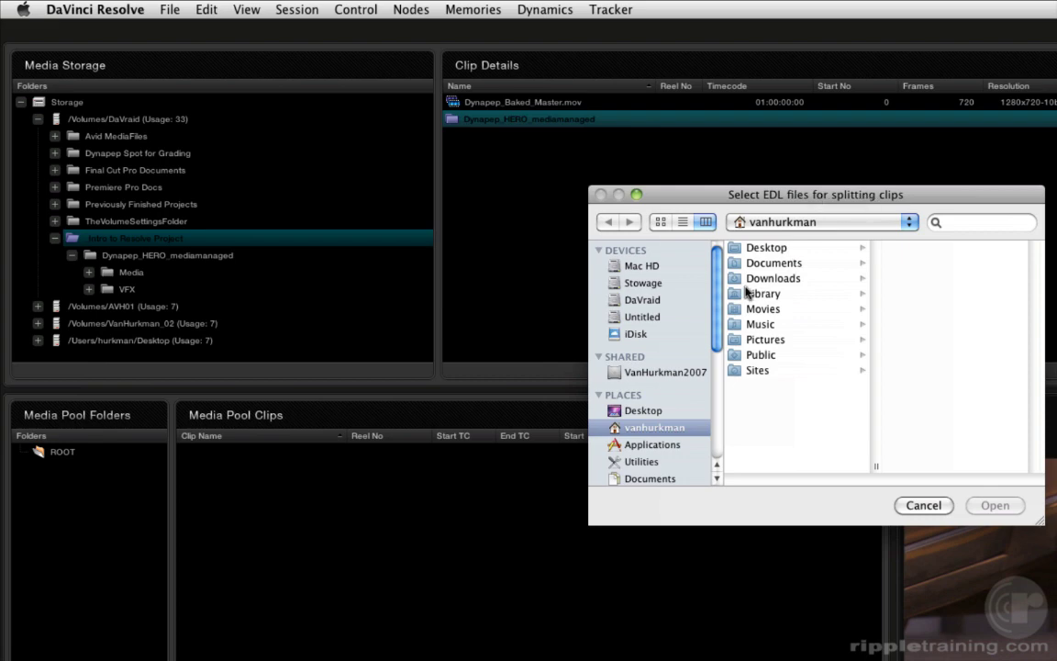
pyautogui.click(667, 301)
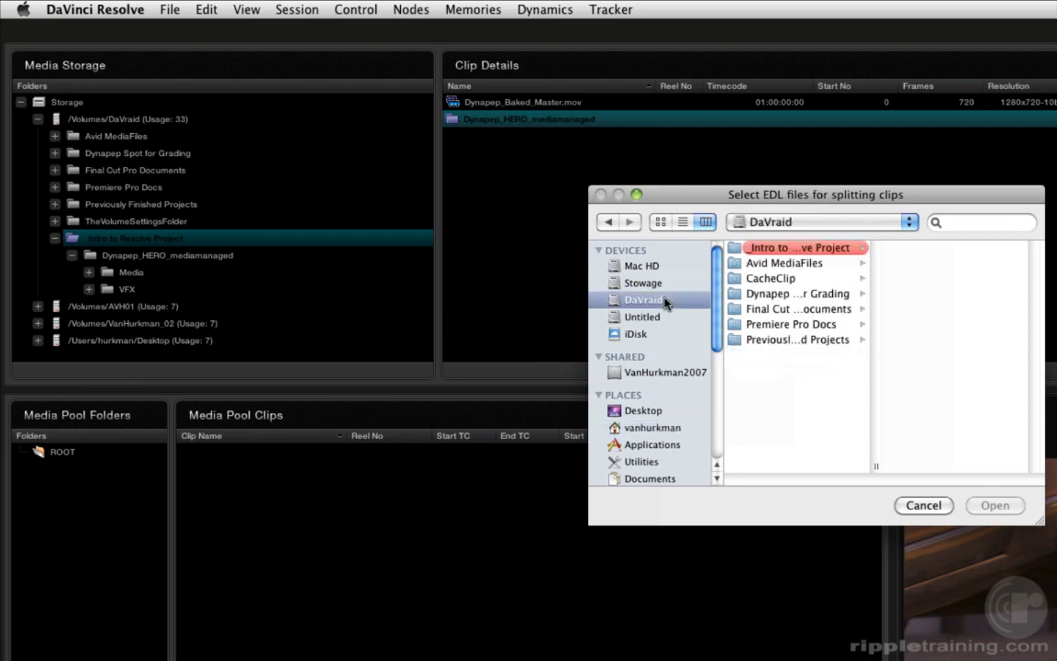
pyautogui.click(851, 248)
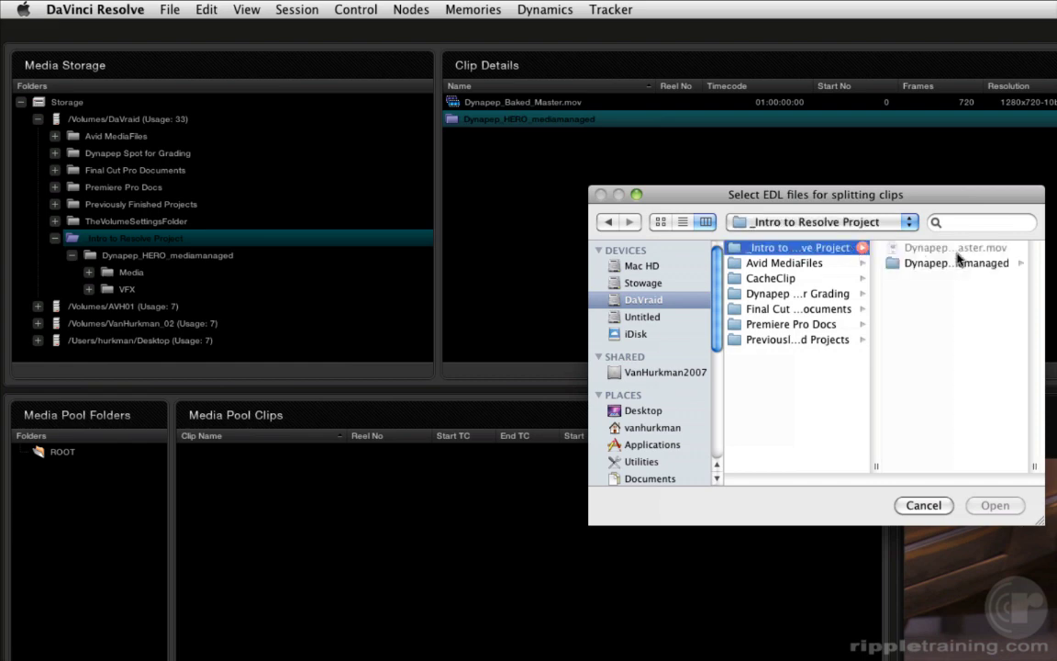
pyautogui.click(964, 264)
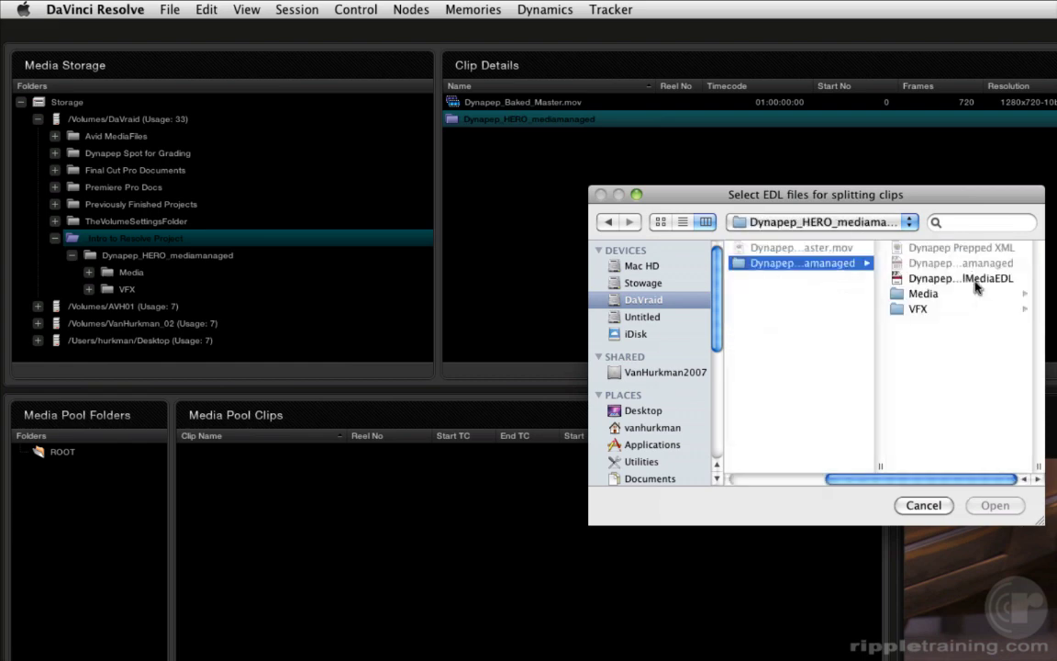
pyautogui.click(972, 278)
pyautogui.click(995, 505)
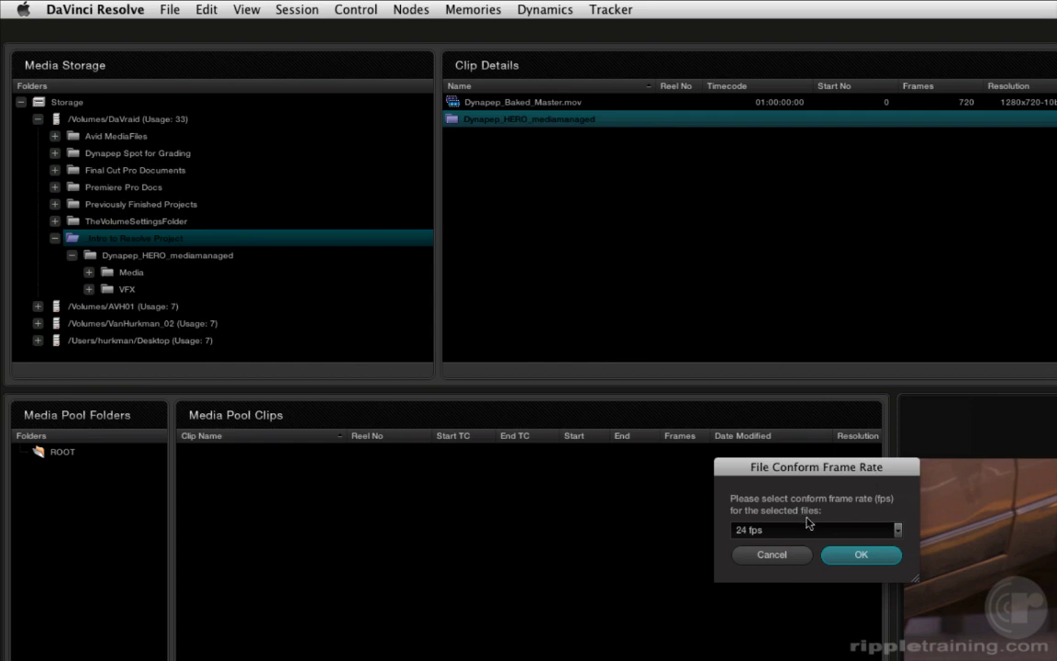
pyautogui.click(848, 555)
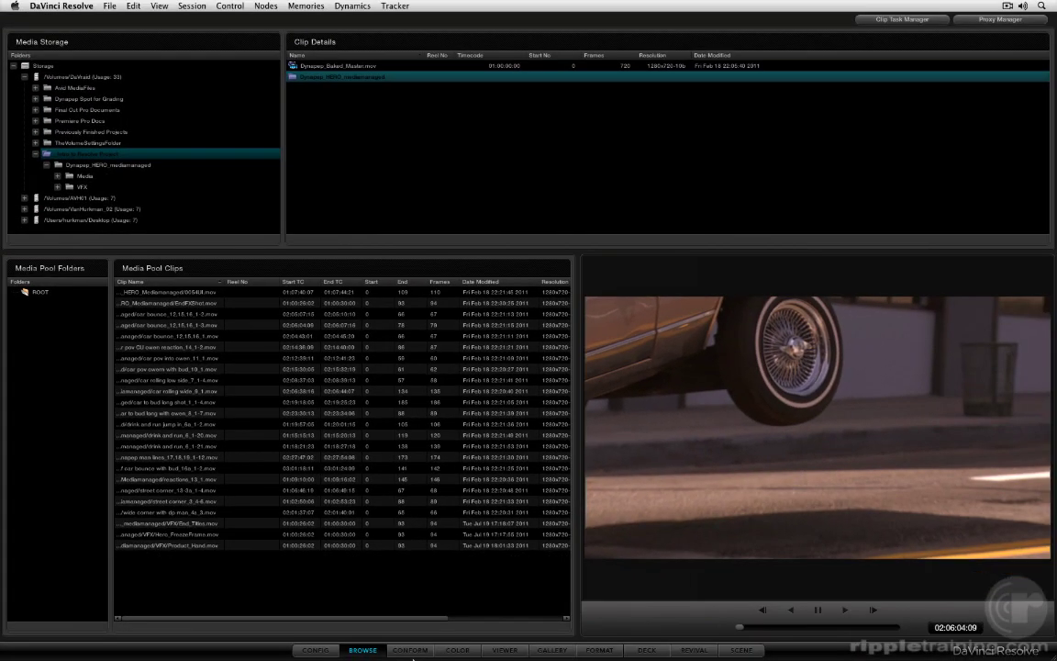
pyautogui.click(413, 651)
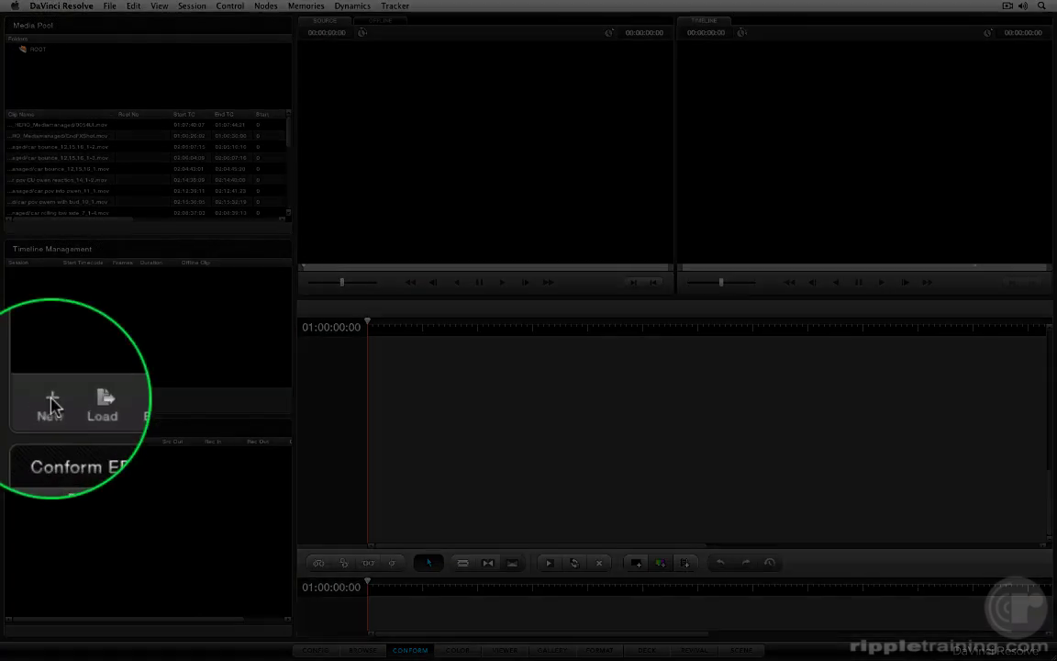
pyautogui.click(53, 404)
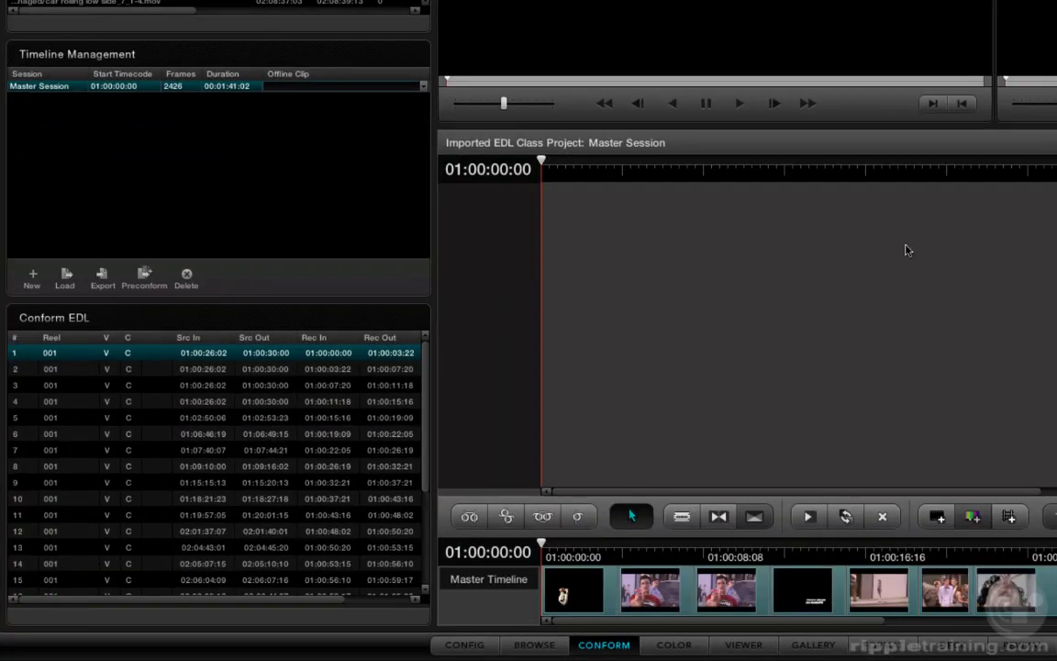
pyautogui.click(589, 557)
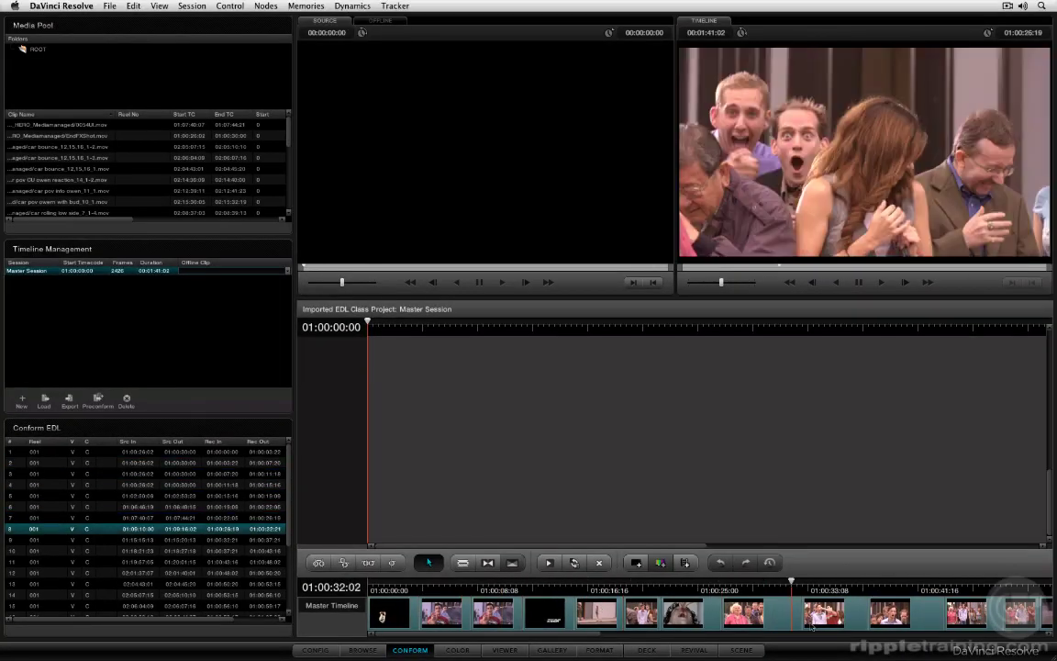
pyautogui.moveTo(813, 627); pyautogui.dragTo(1015, 620)
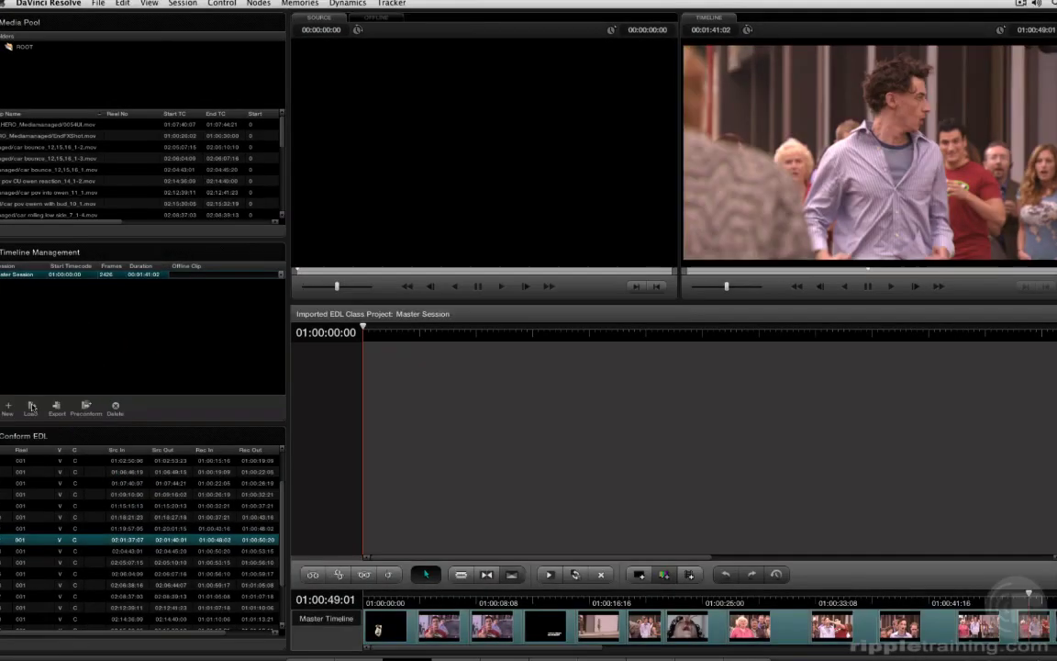
# Load the DynapepOriginalMediaEDL file as a new 24 fps timeline session
pyautogui.click(31, 406)
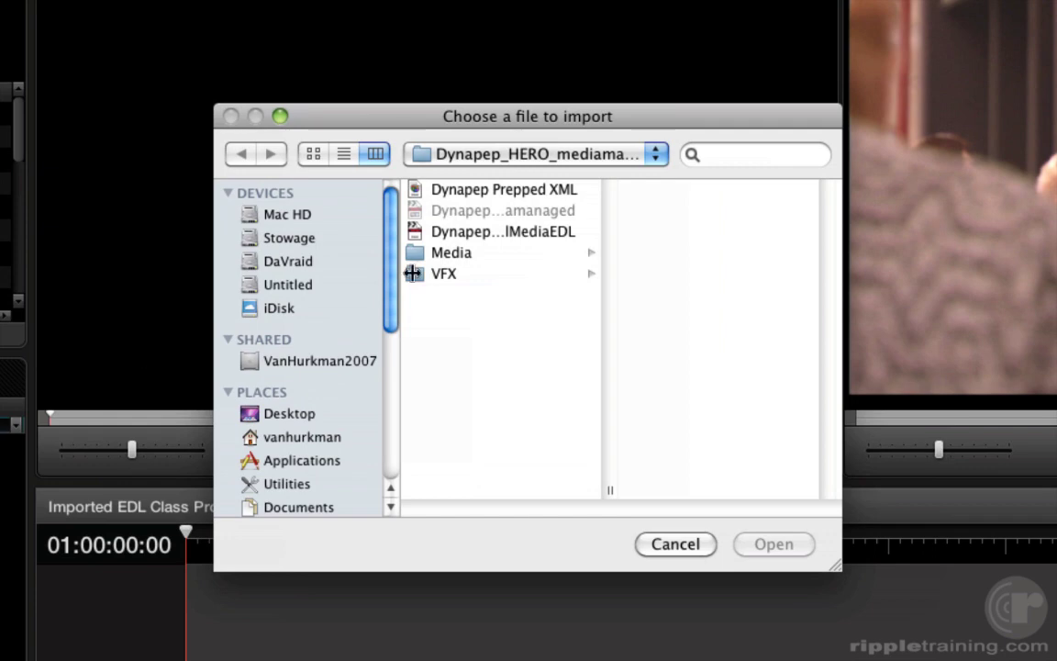
pyautogui.click(521, 233)
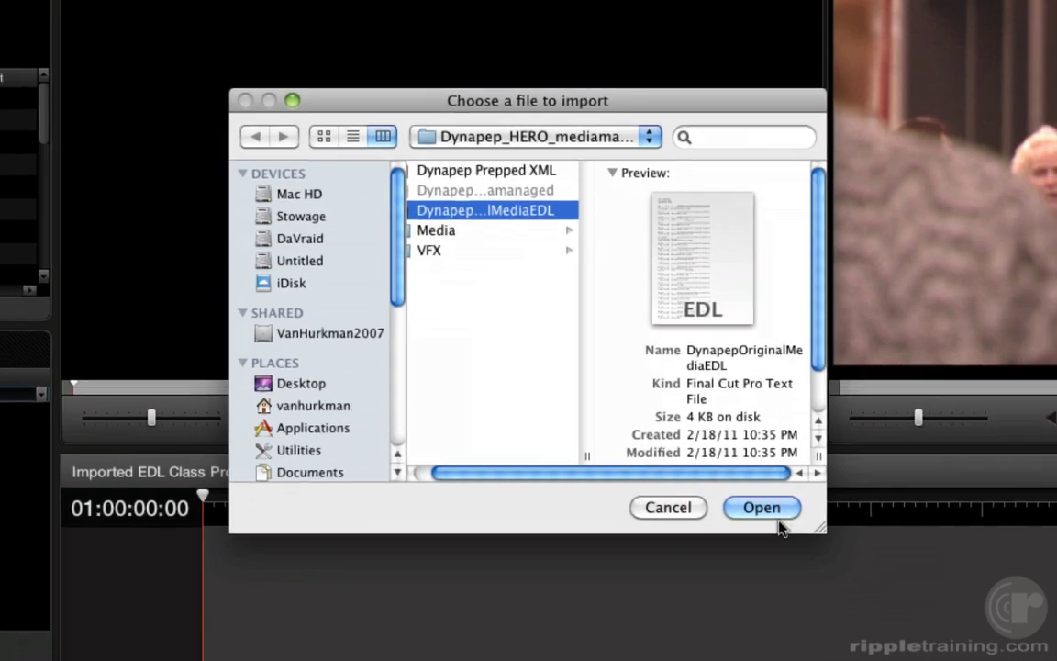
pyautogui.click(762, 507)
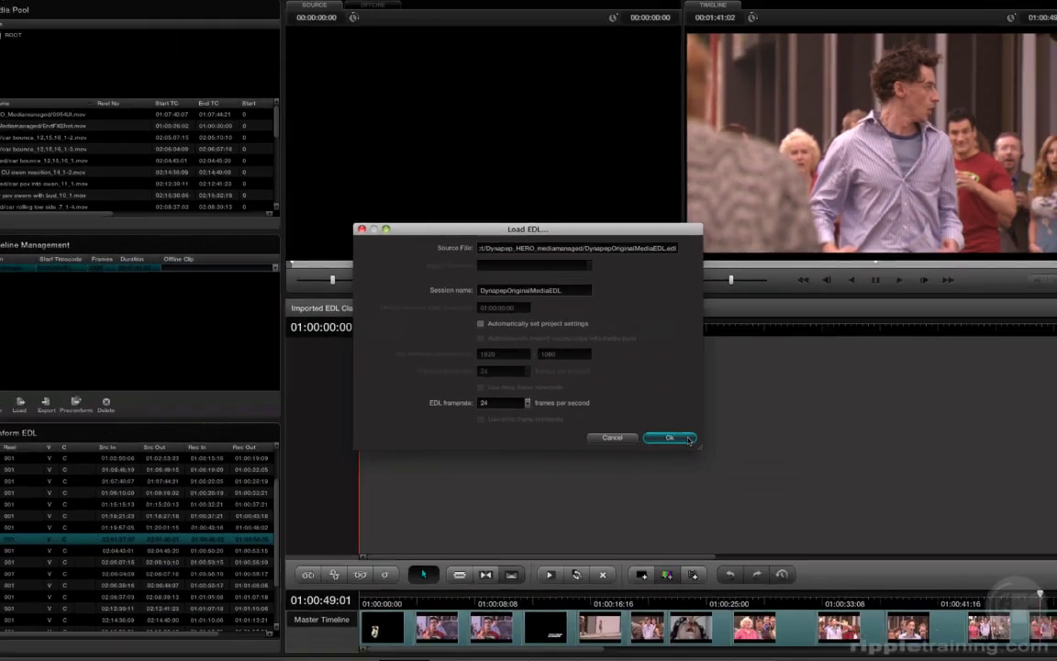
pyautogui.click(687, 439)
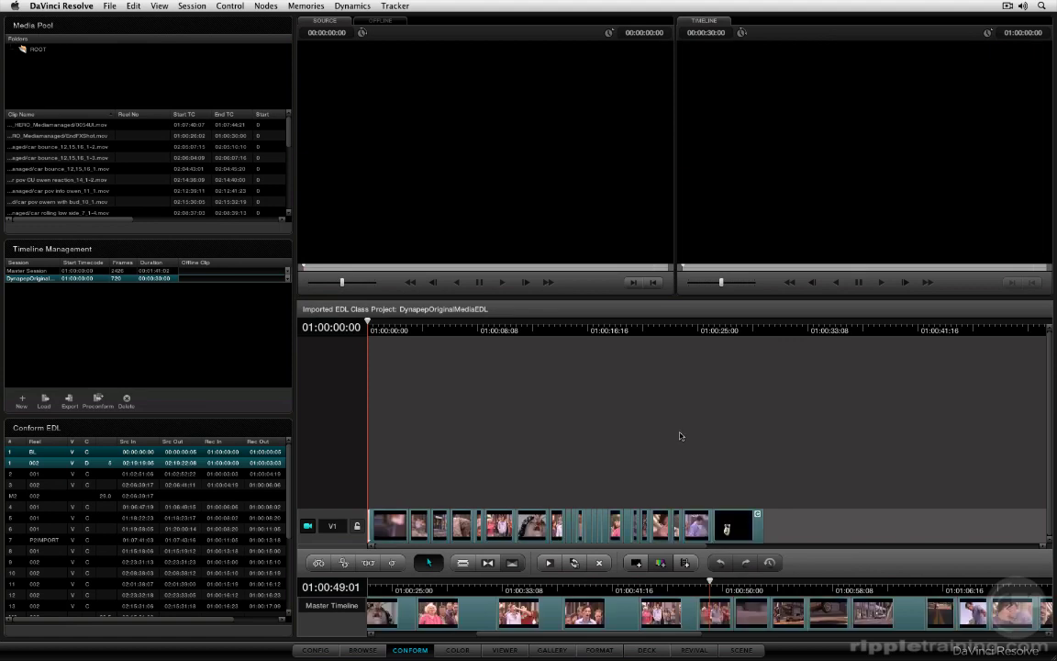
pyautogui.moveTo(379, 329); pyautogui.dragTo(586, 420)
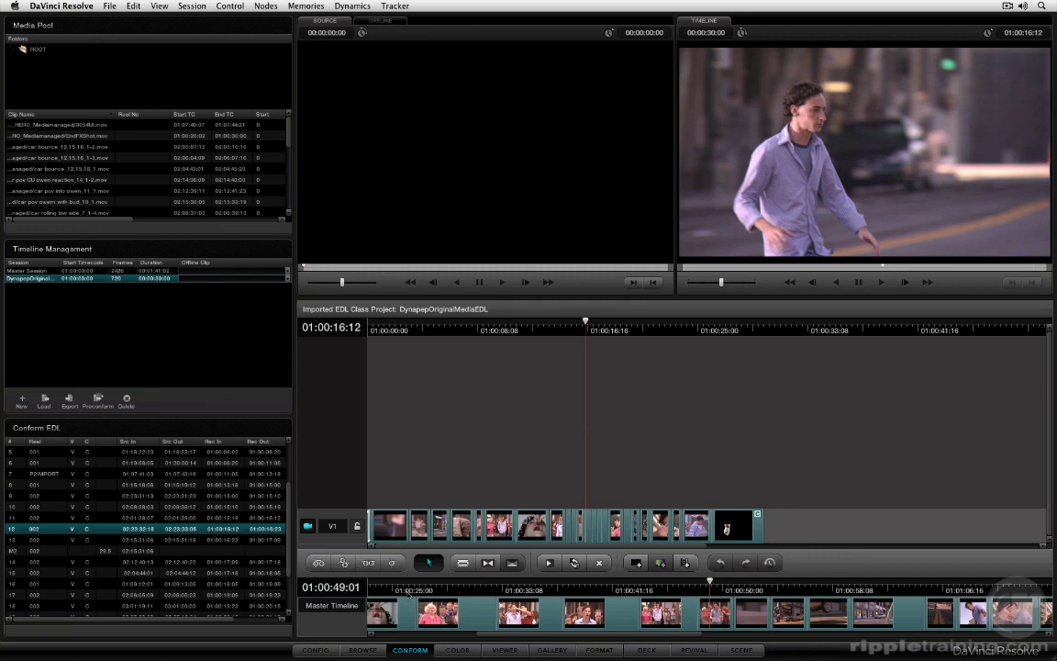
# On the config page, create a project named 'Imported Notched Class Project' by replacing EDL
pyautogui.click(306, 651)
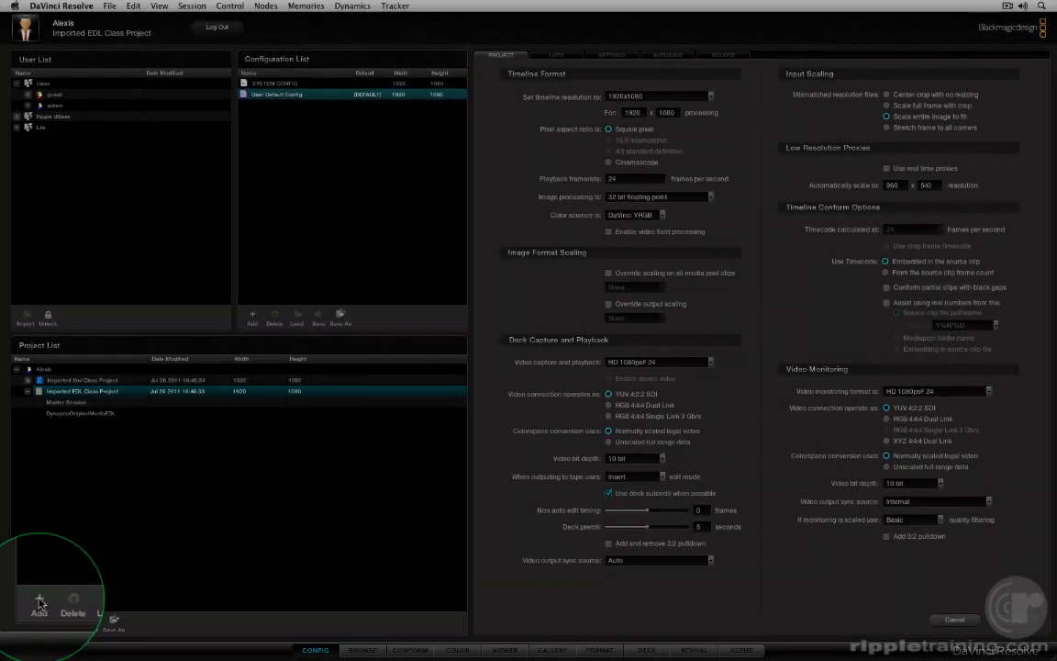
pyautogui.click(25, 621)
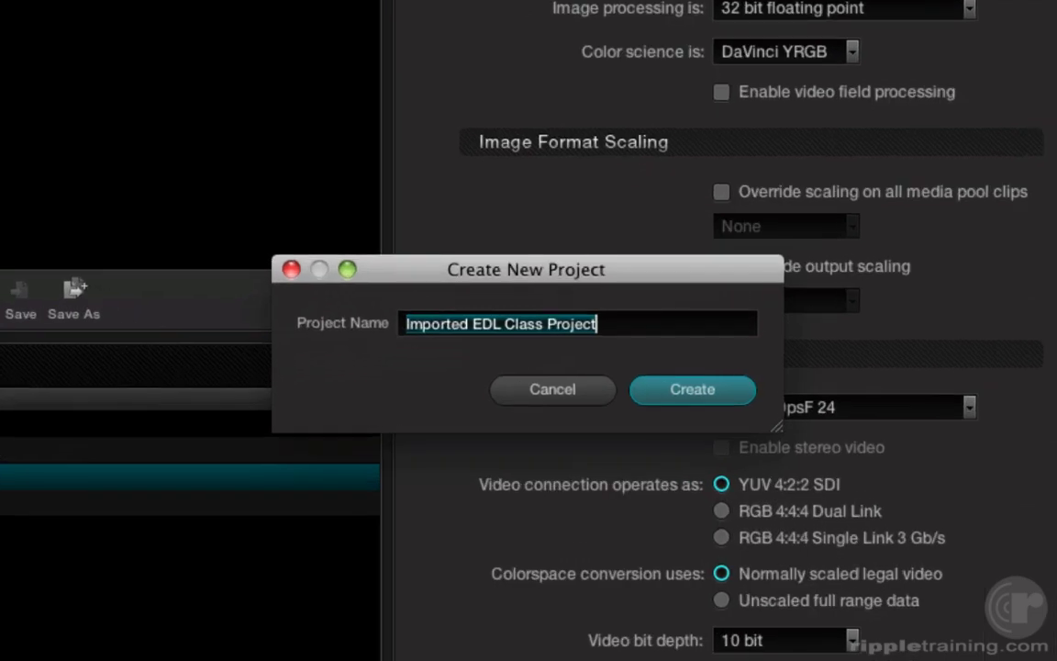
pyautogui.doubleClick(487, 324)
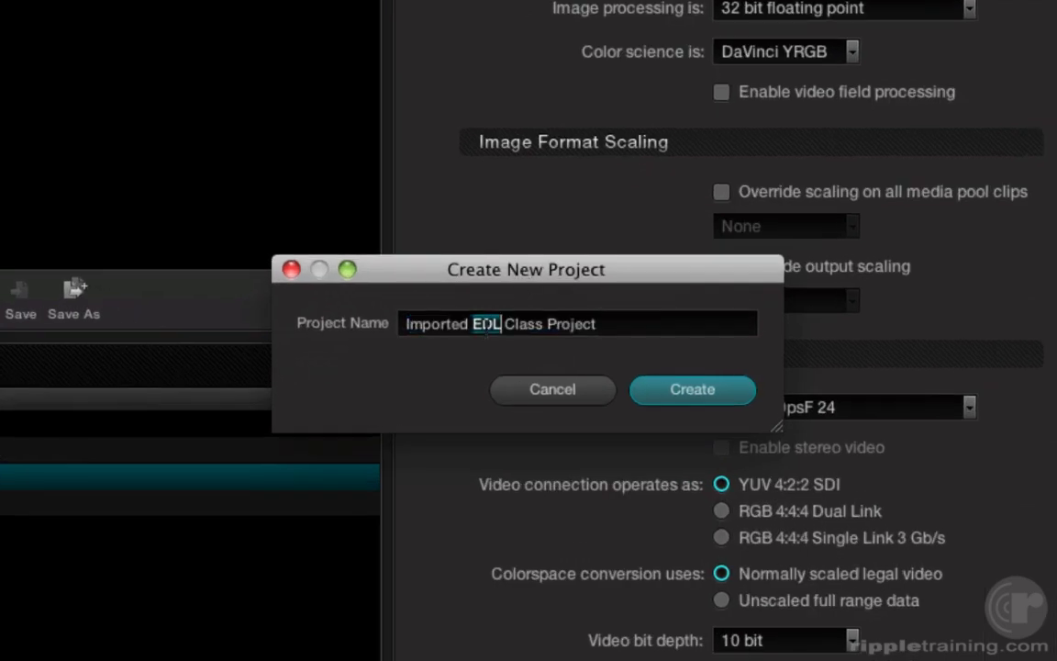
pyautogui.write('Note')
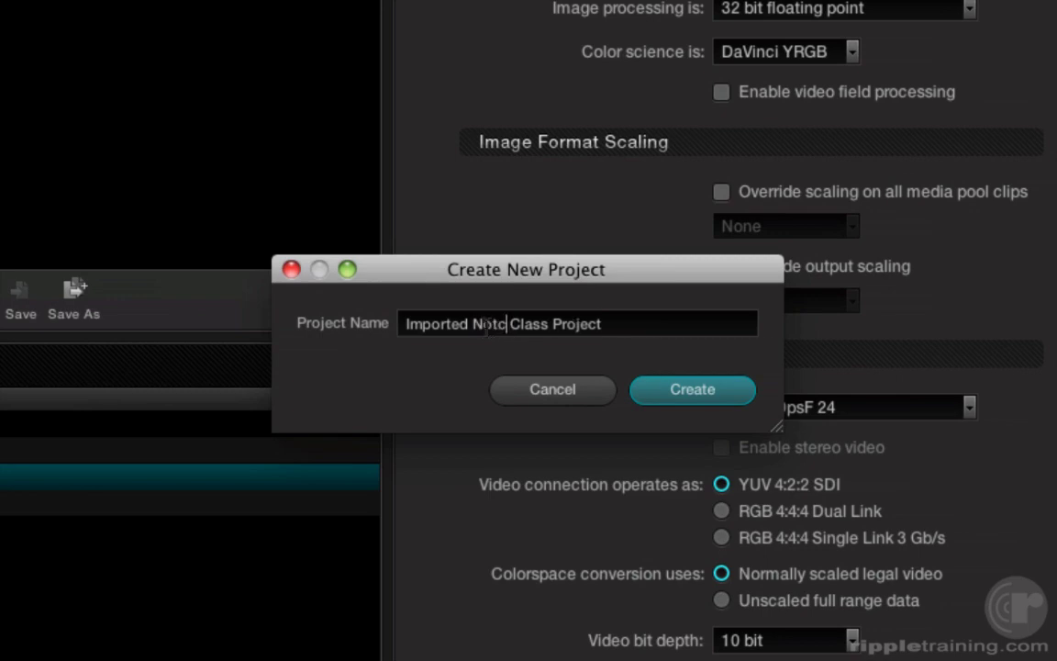
pyautogui.write('hed')
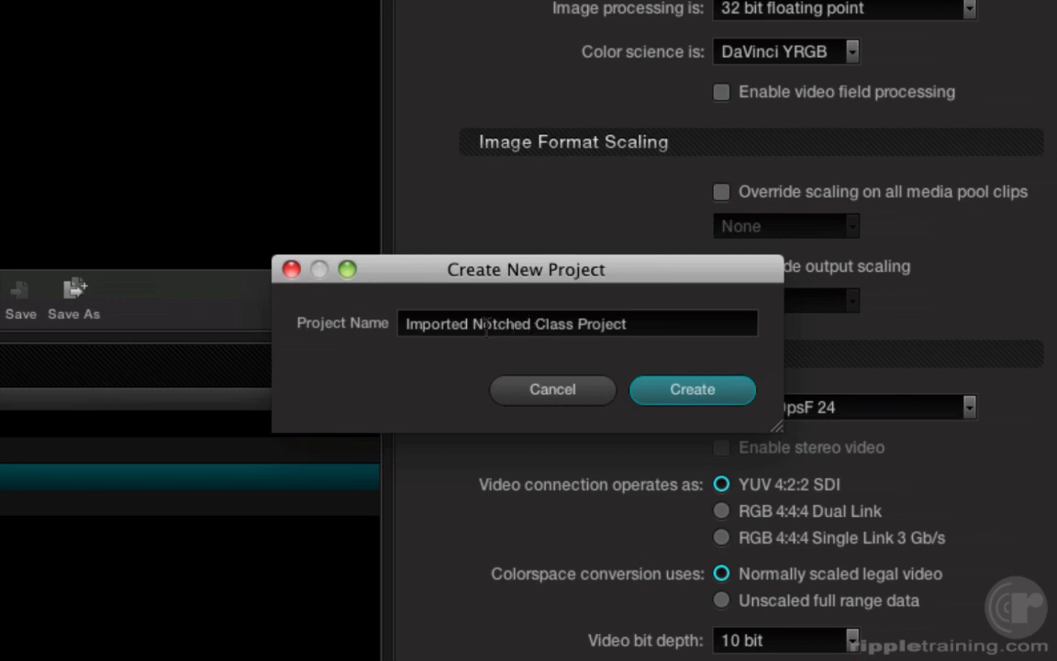
pyautogui.click(695, 390)
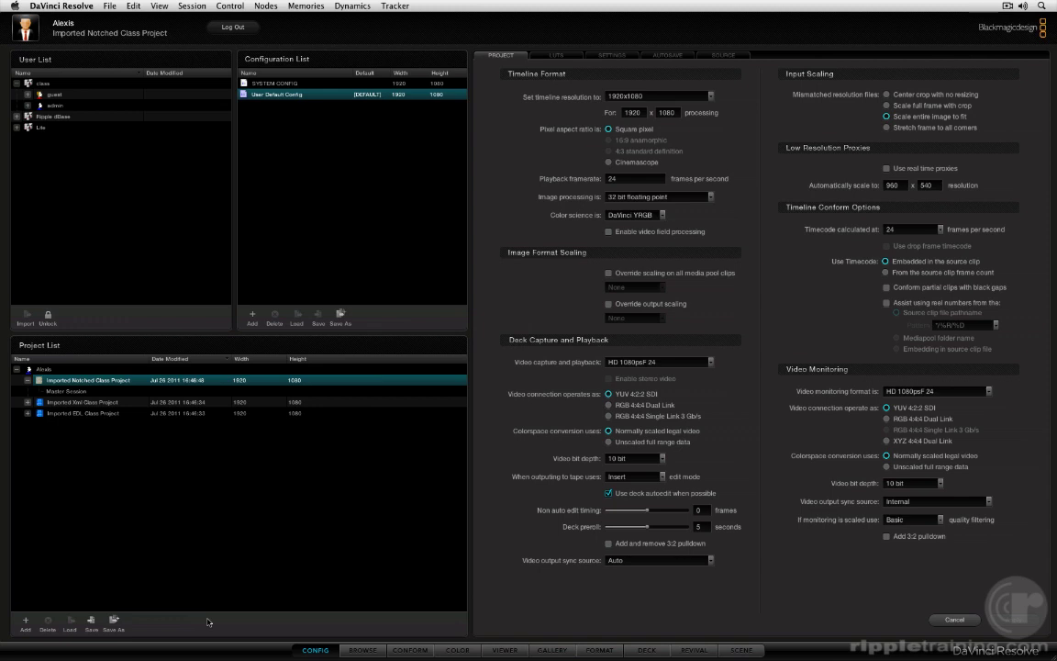
# Preview Dynapep_Baked_Master.mov in the browser and drag it into the media pool
pyautogui.click(358, 651)
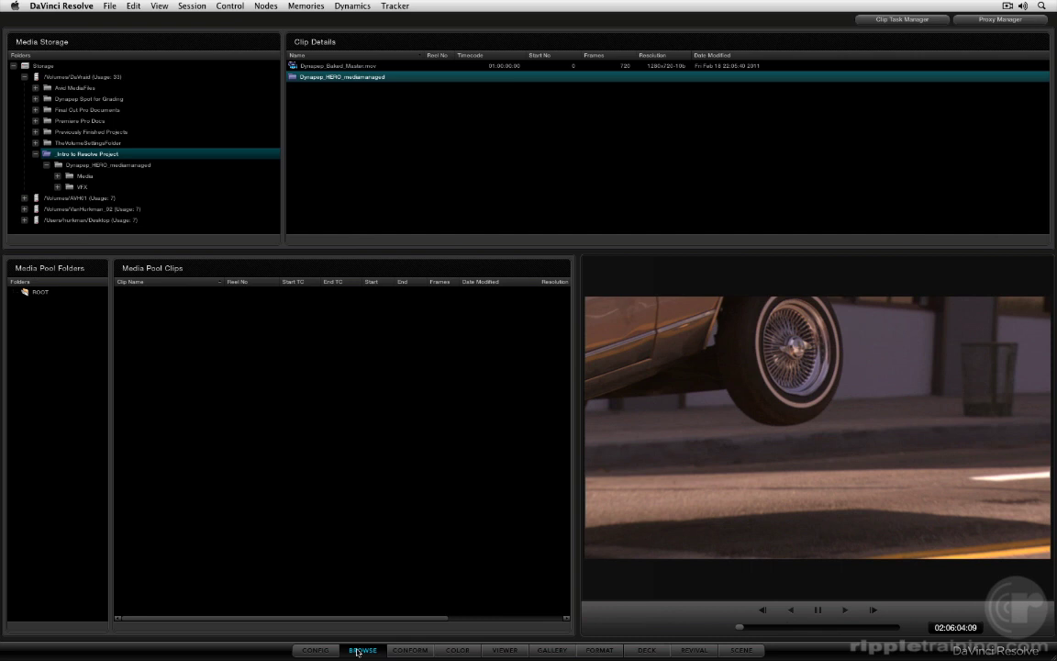
pyautogui.click(348, 66)
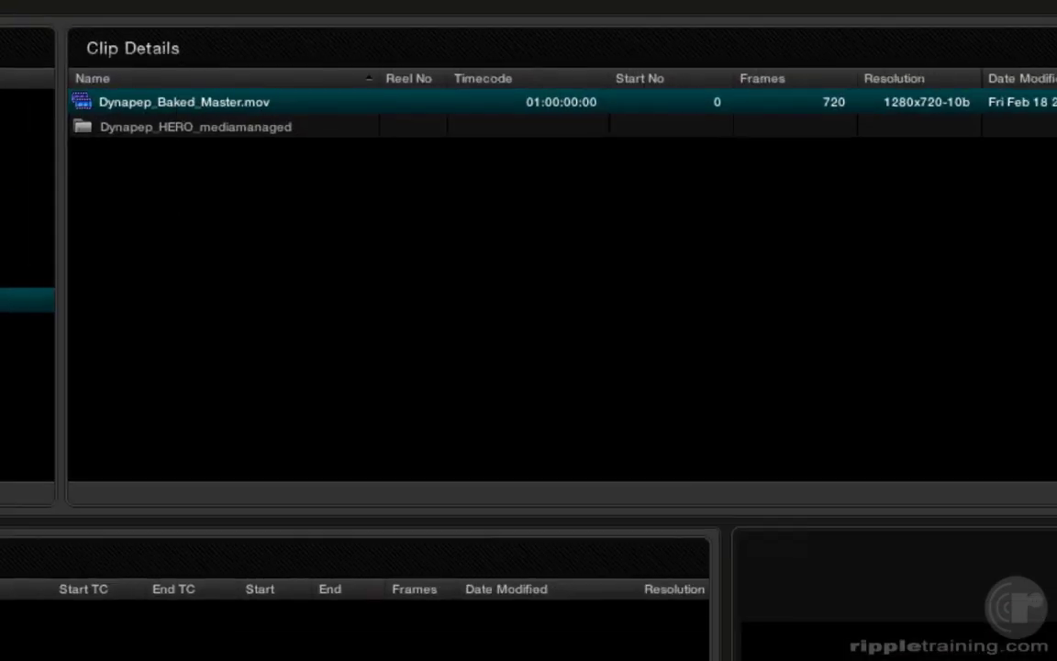
pyautogui.moveTo(737, 628); pyautogui.dragTo(794, 629)
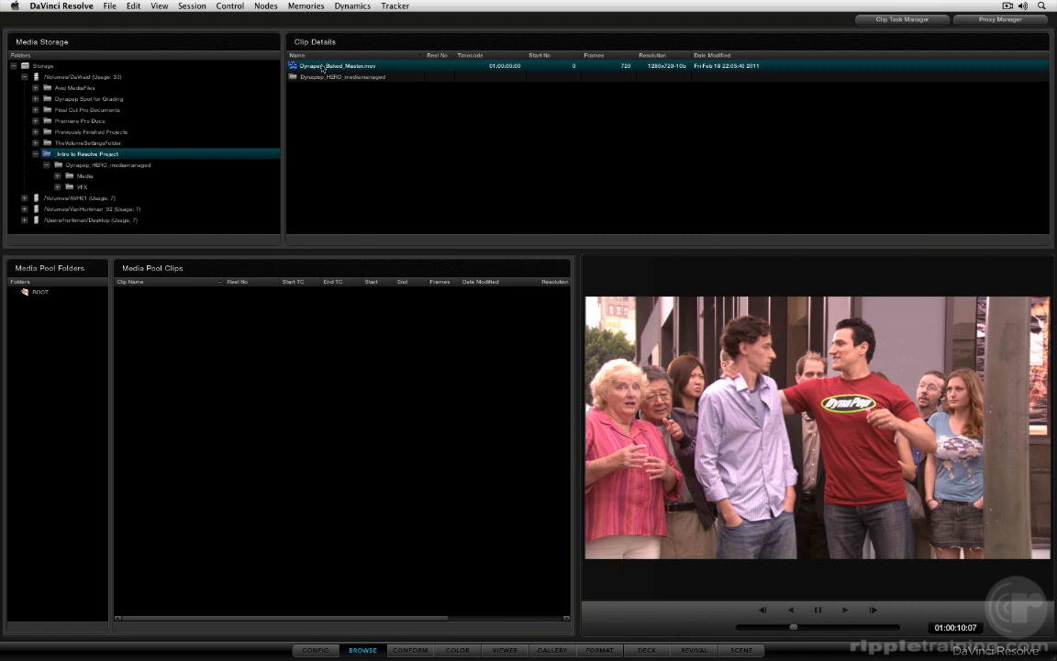
pyautogui.moveTo(322, 68); pyautogui.dragTo(220, 317)
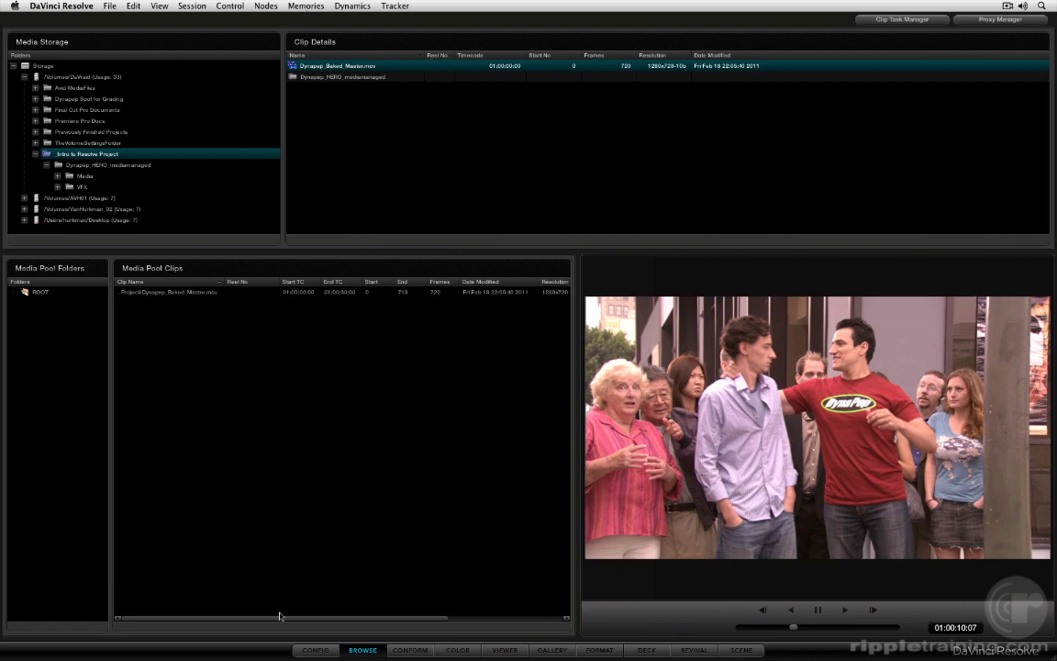
# On the Conform page, create a new Master Session with default session options
pyautogui.click(401, 650)
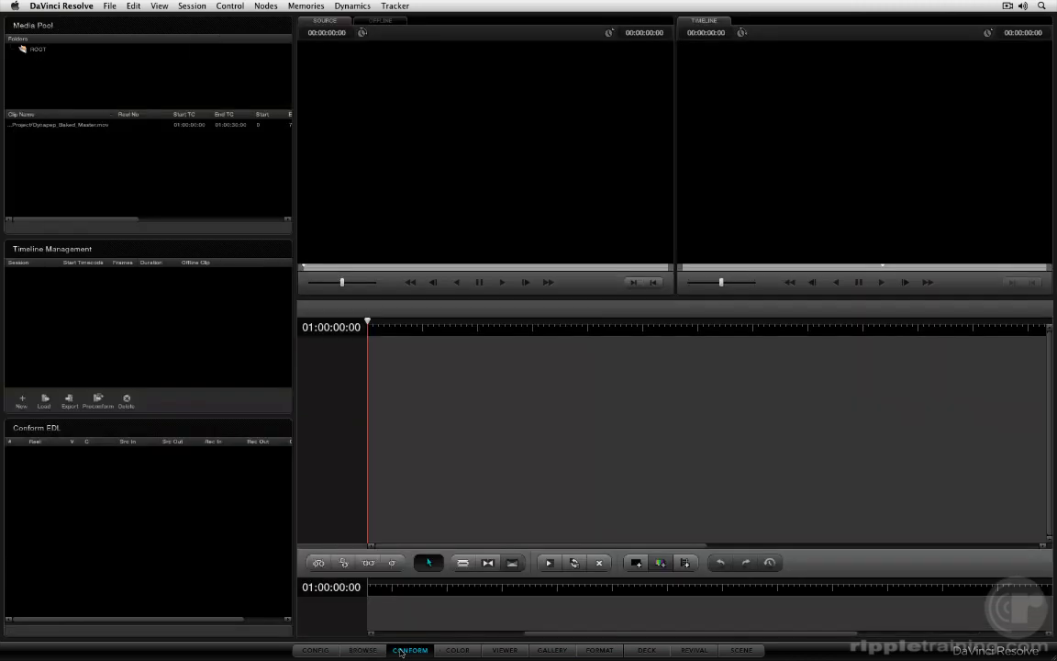
pyautogui.click(24, 401)
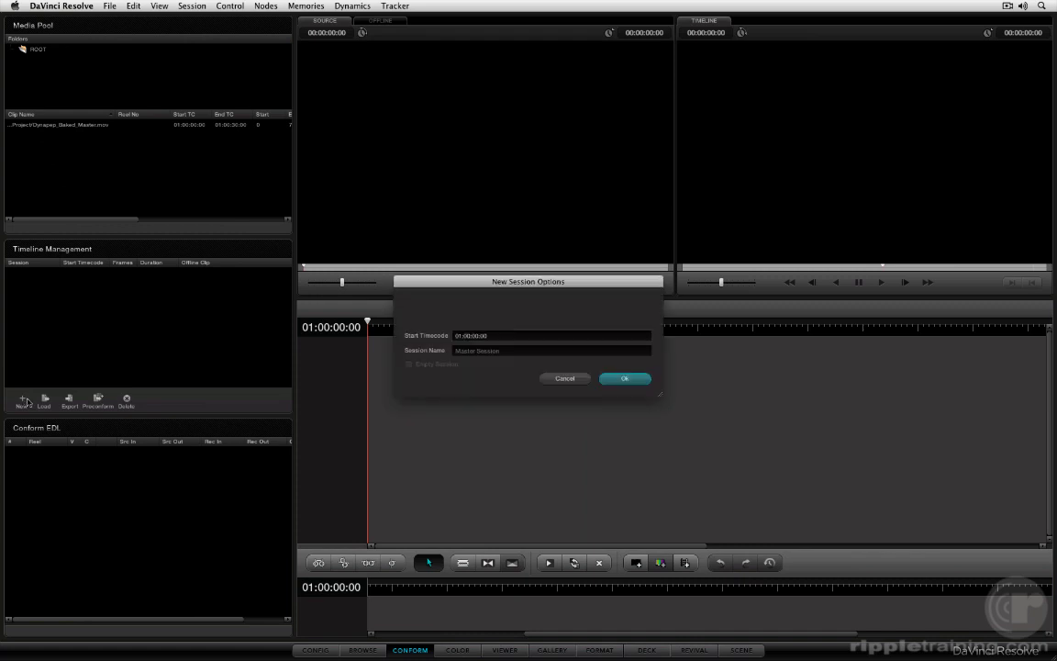
pyautogui.click(624, 380)
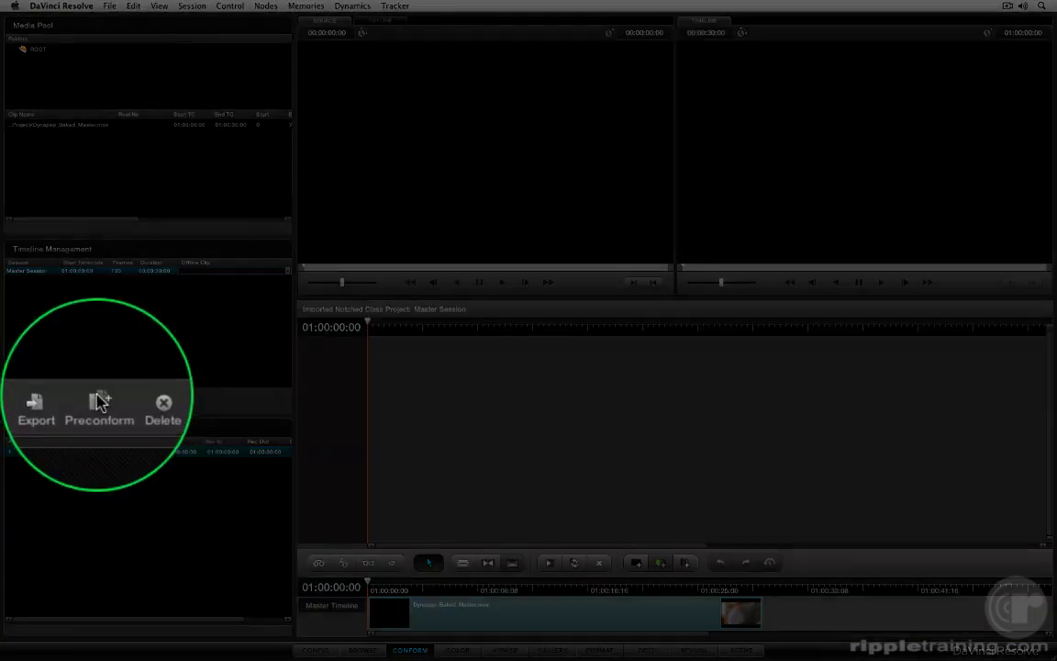
# Preconform the baked master with DynapepOriginalMediaEDL from DaVraid's Intro to Resolve Project mediamanaged folder
pyautogui.click(98, 398)
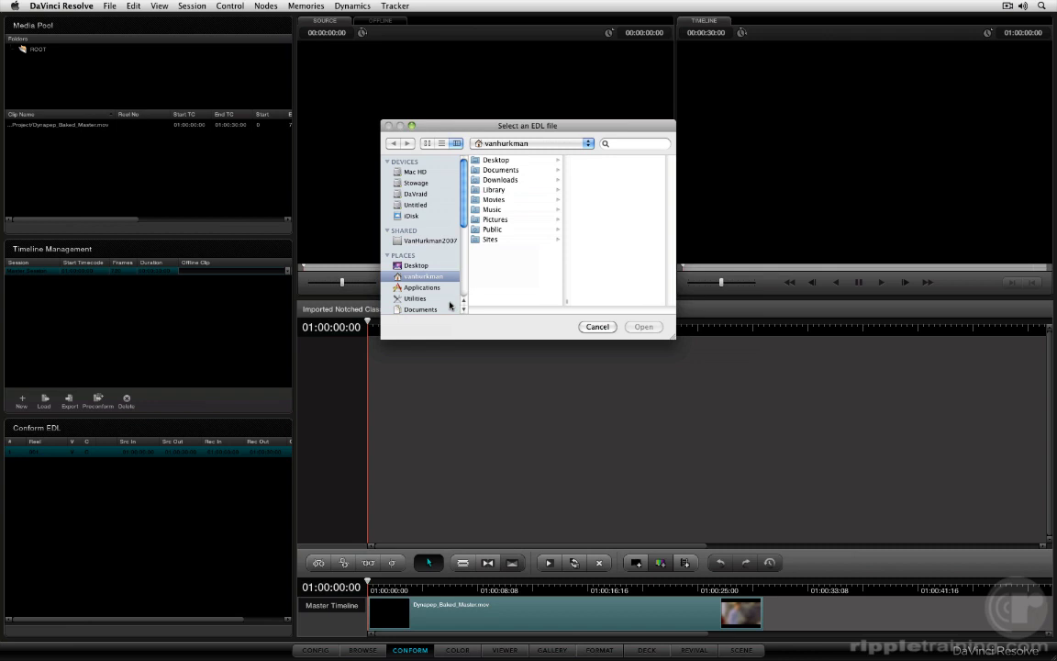
pyautogui.click(414, 193)
pyautogui.click(545, 160)
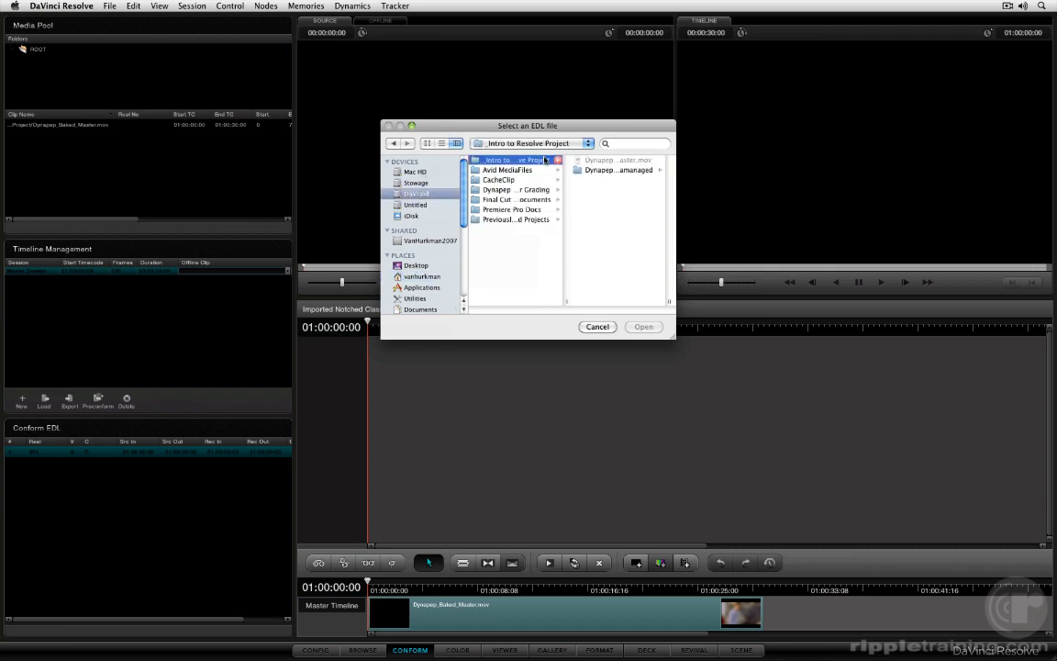
pyautogui.click(632, 170)
pyautogui.click(633, 181)
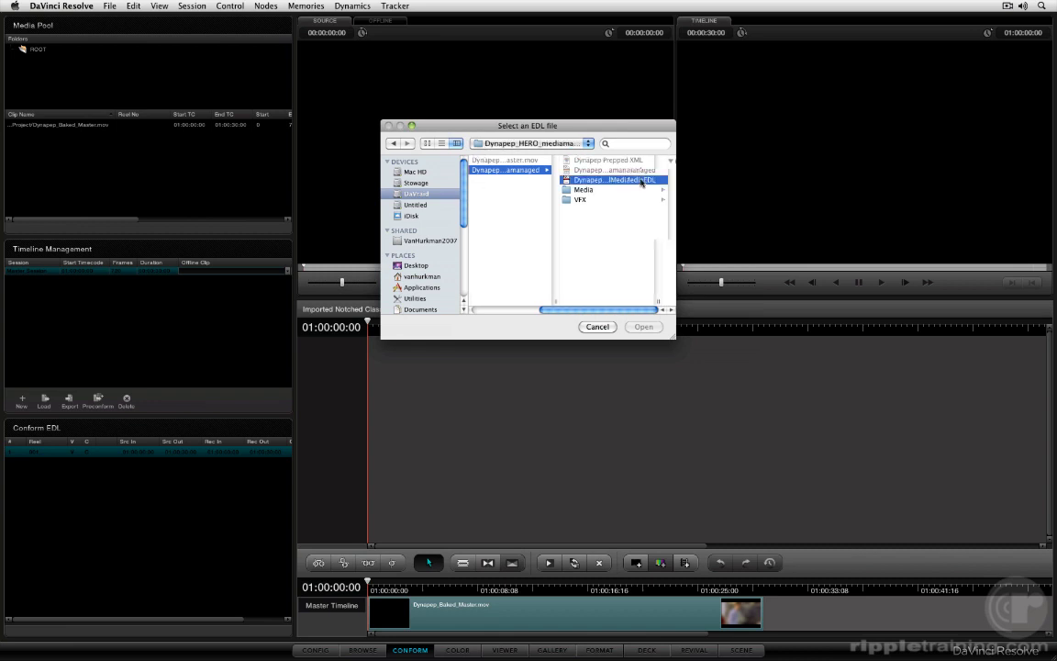
pyautogui.click(644, 327)
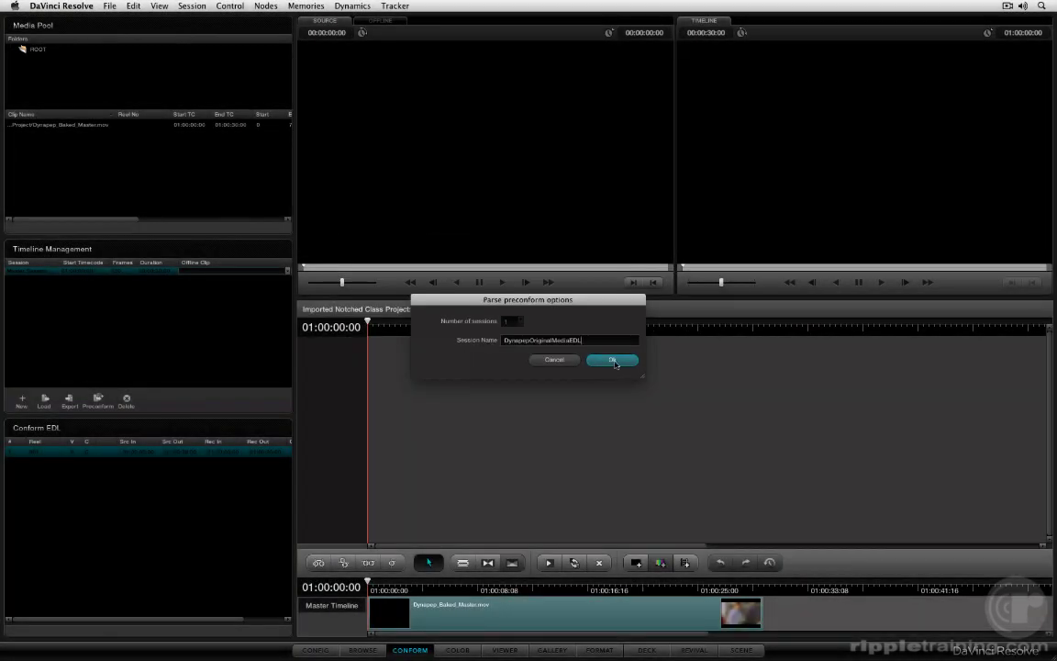
pyautogui.click(641, 368)
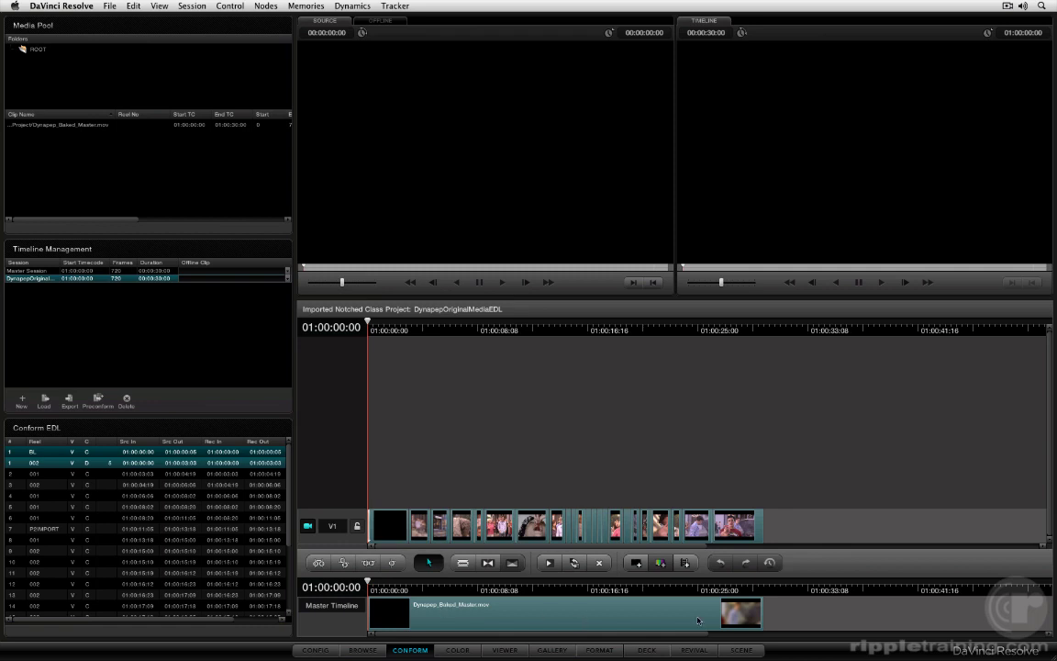
# Scrub through the preconformed DynapepOriginalMediaEDL shots, then move to the Color page
pyautogui.moveTo(405, 336); pyautogui.dragTo(713, 386)
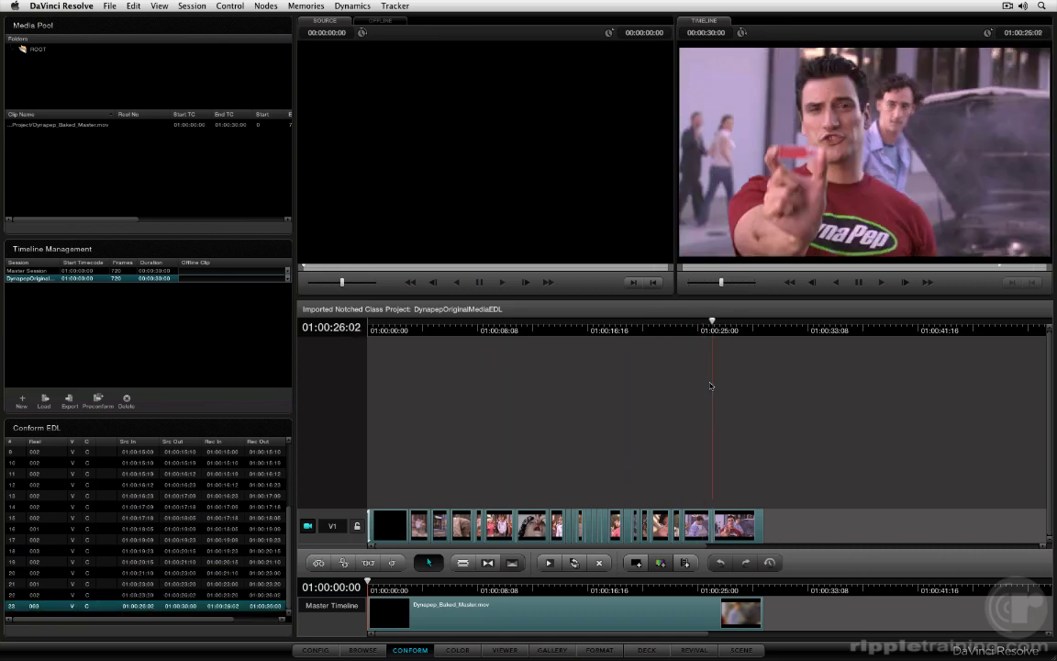
pyautogui.click(457, 652)
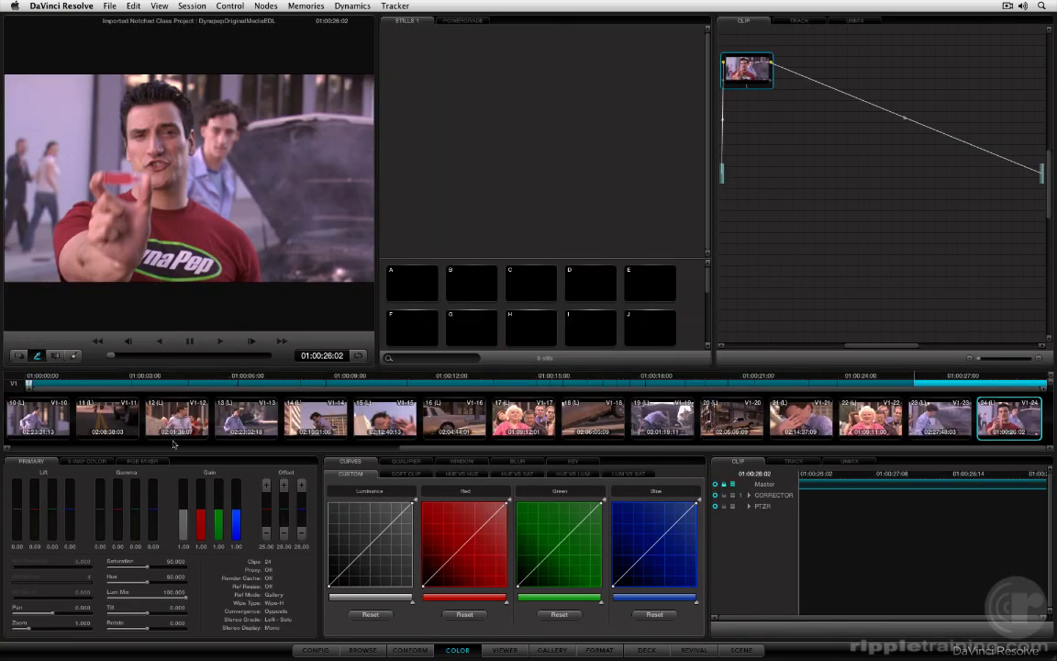
# Review shot 18 and the preceding shots, then return to the Conform page
pyautogui.click(592, 417)
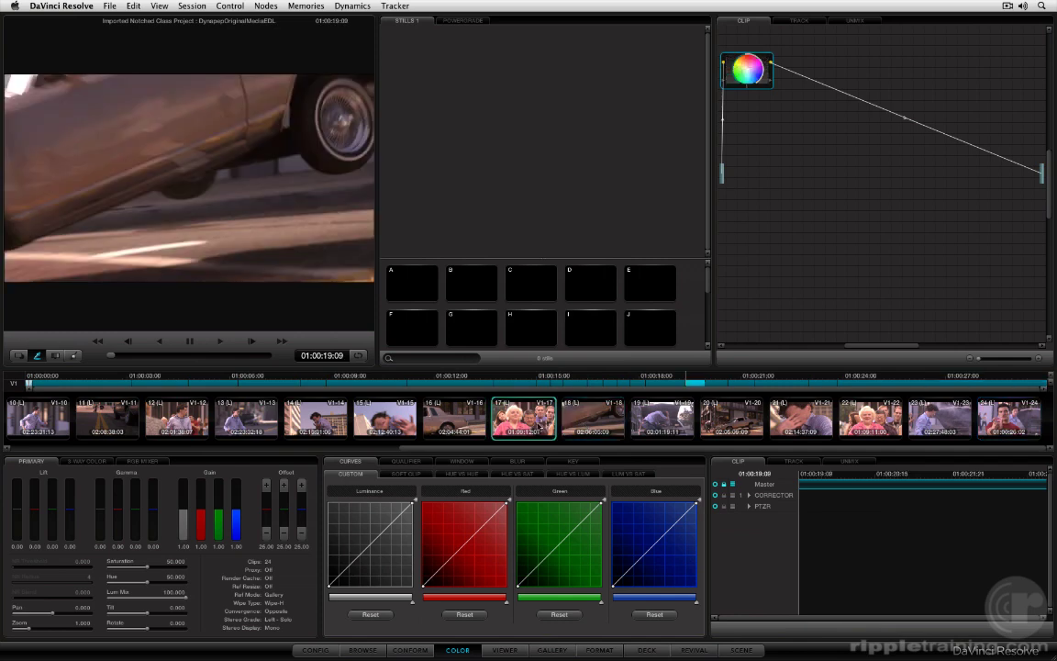
pyautogui.press('Up')
pyautogui.press('Up')
pyautogui.press('Up')
pyautogui.press('Up')
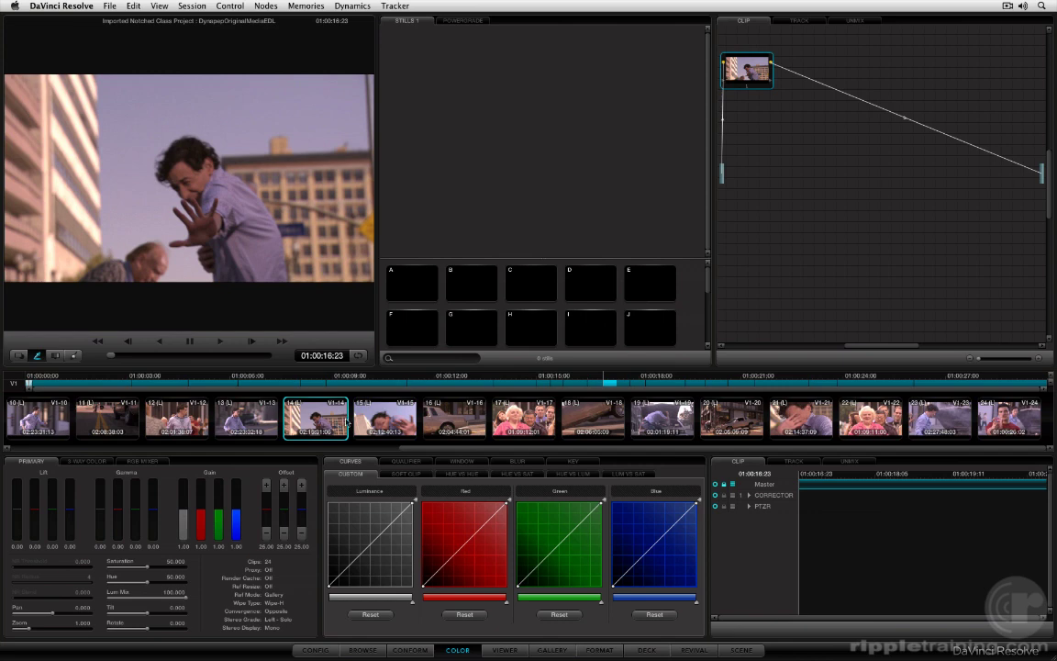
pyautogui.click(424, 651)
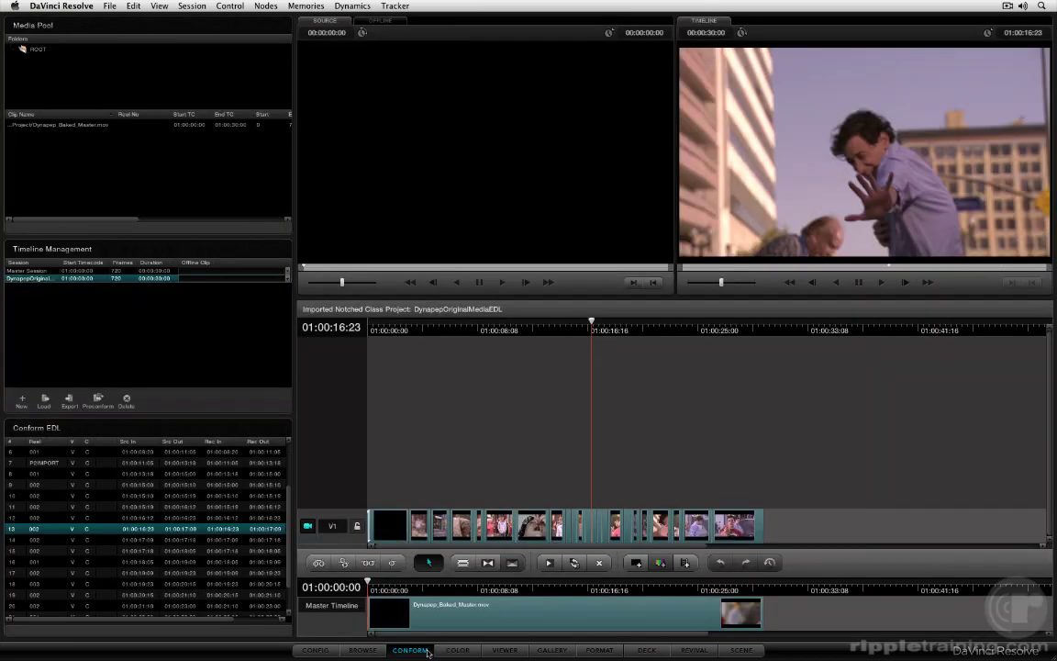